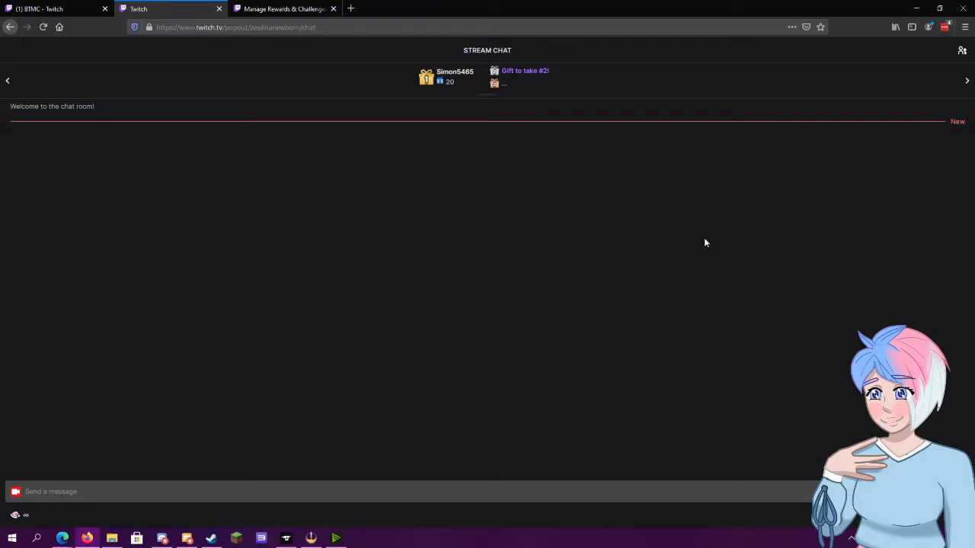
Redeem the Headpat channel points reward in the stream chat
click(15, 515)
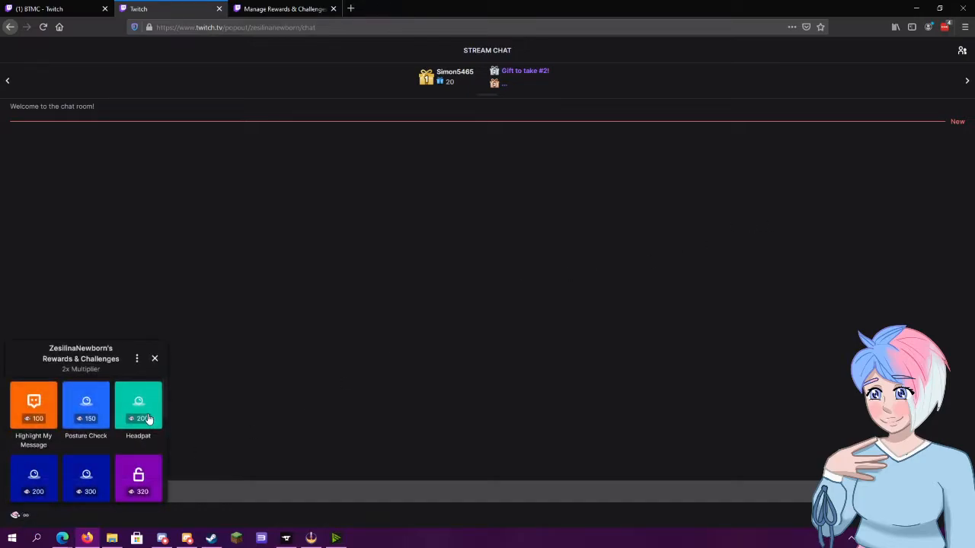
click(137, 404)
click(89, 483)
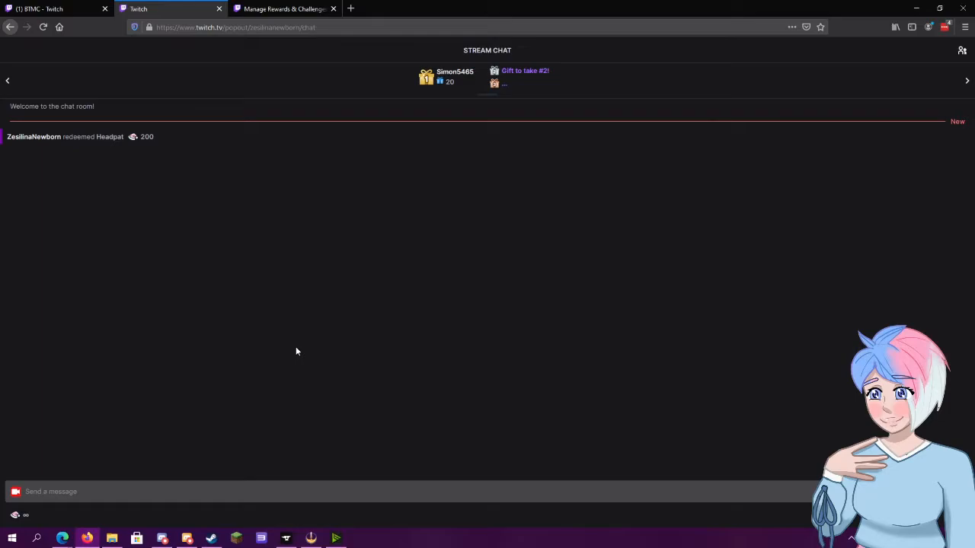
Switch to Microsoft Edge, view the Triggerfyre address and the hand template GIF, and log in to Triggerfyre with Twitch
click(62, 539)
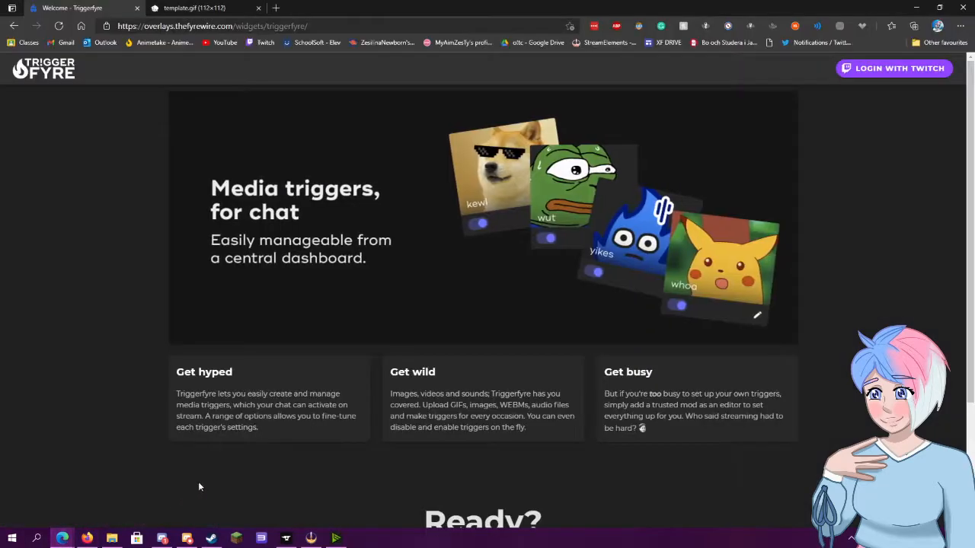
click(213, 26)
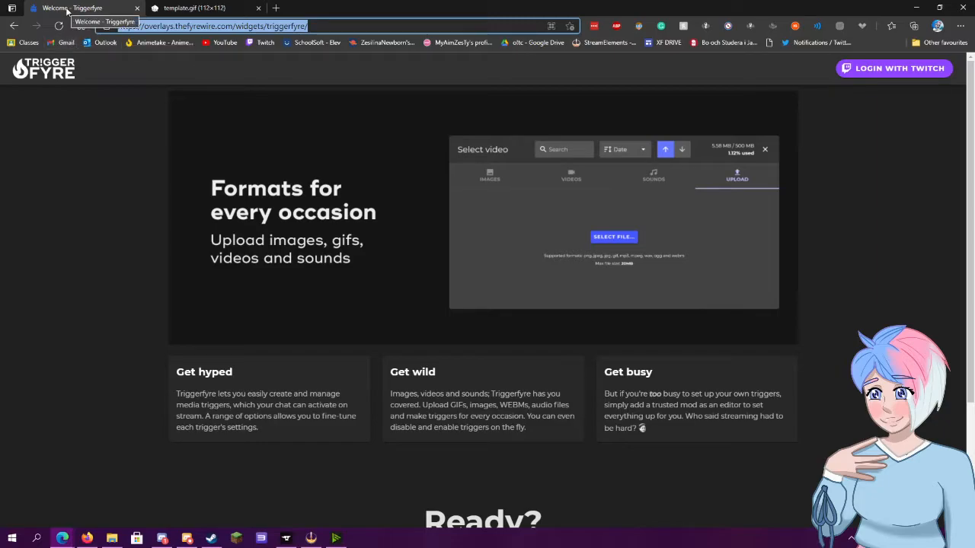
click(188, 6)
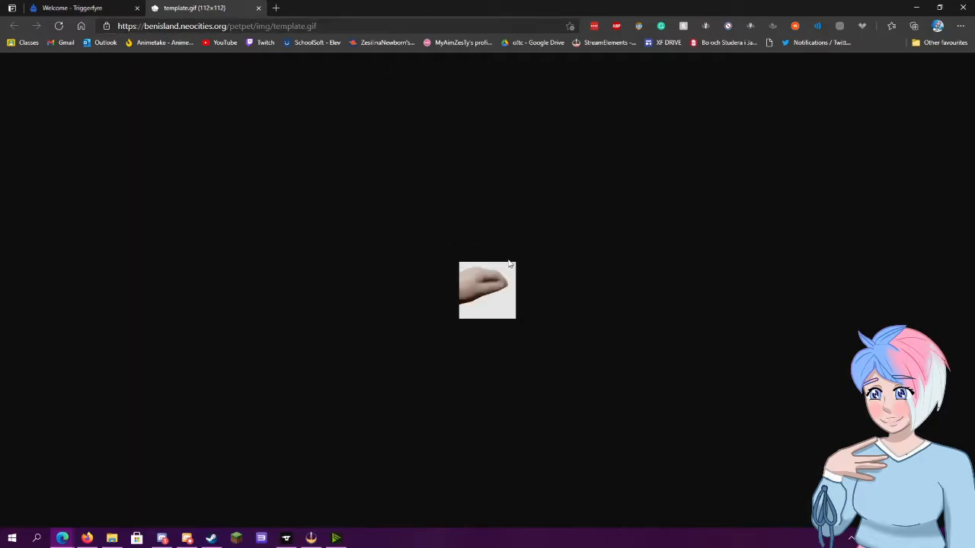
click(92, 7)
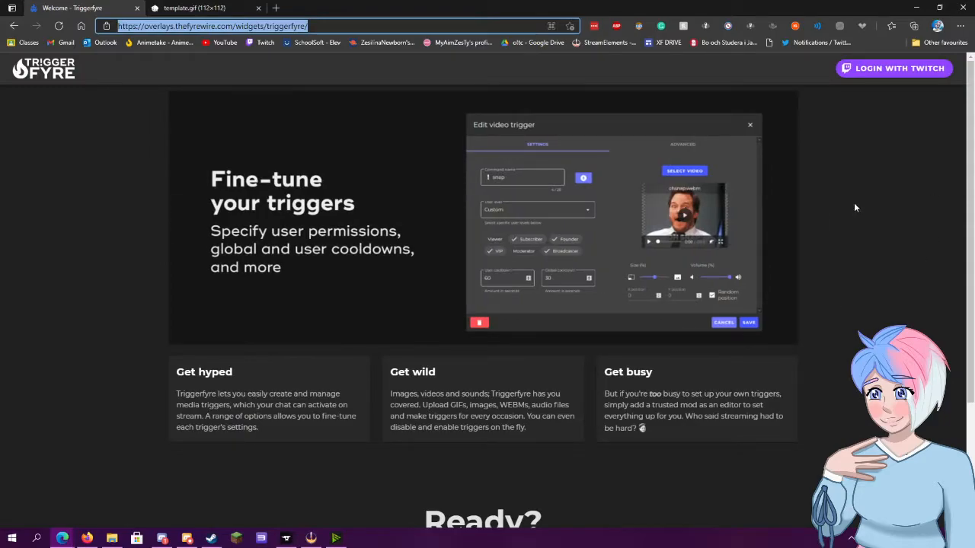
click(865, 68)
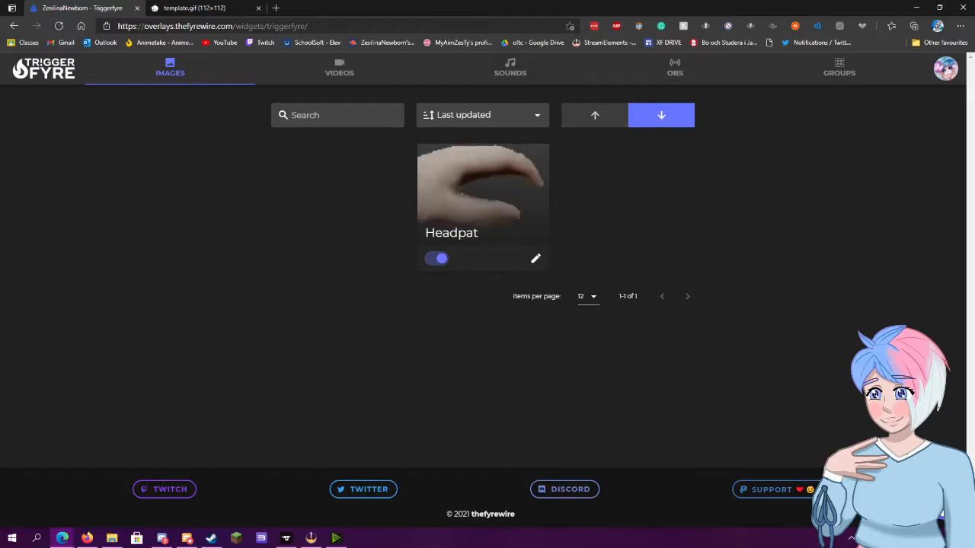
Start a new image trigger with the command name Headpats2 and open its reward settings for the reward name
click(942, 506)
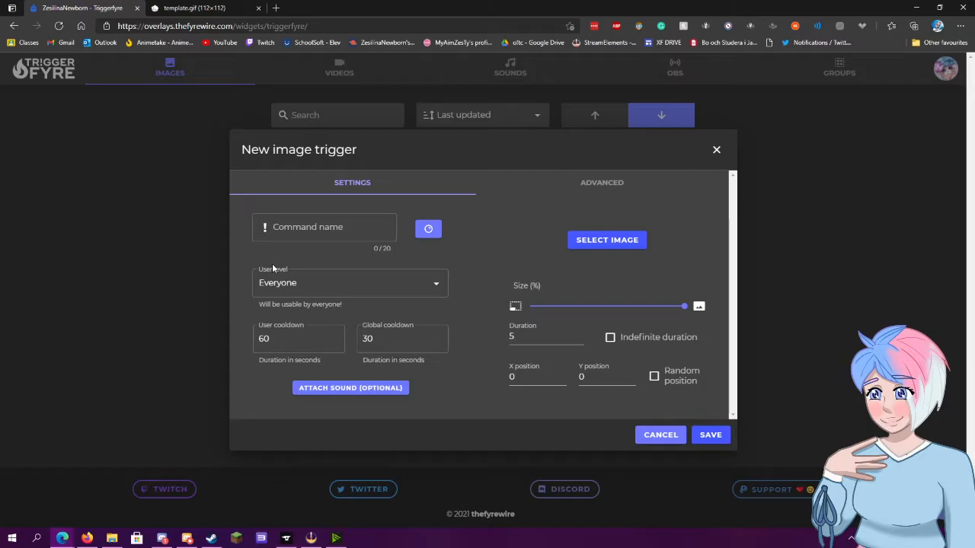
click(322, 221)
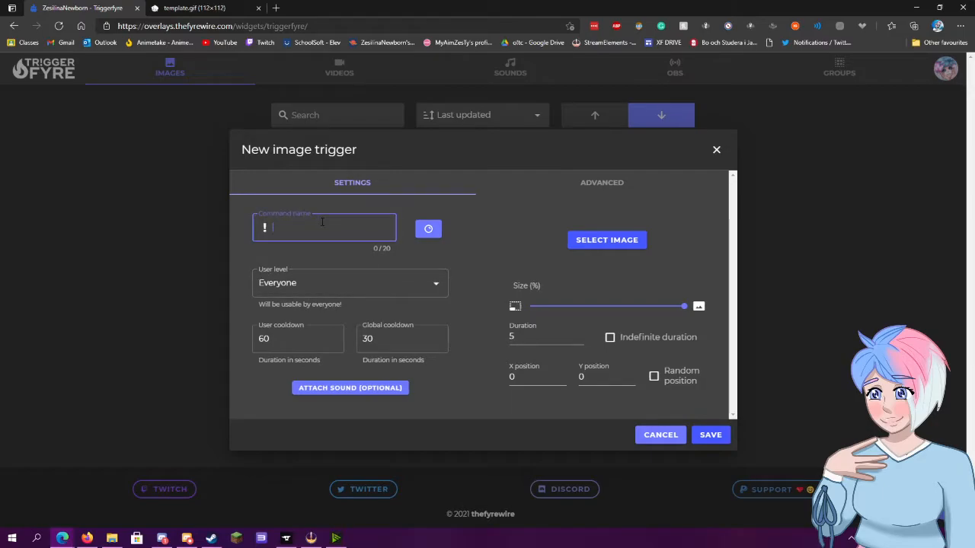
text(Headpats2)
click(429, 230)
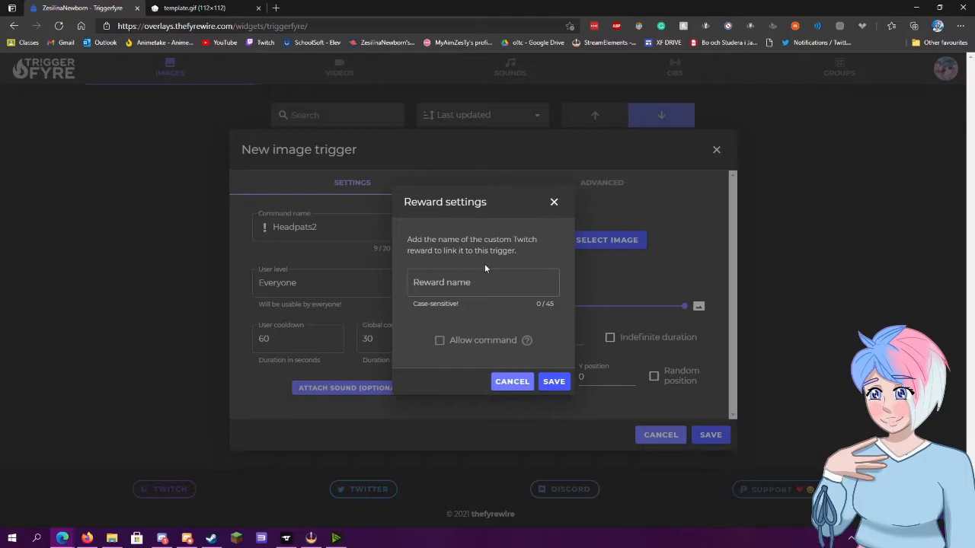
click(496, 281)
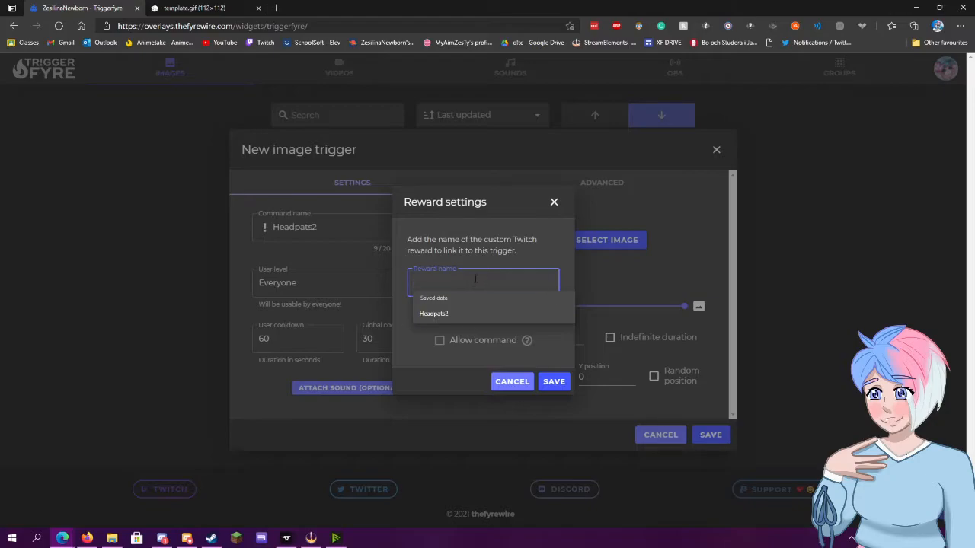
Switch to Firefox and open the Manage Rewards & Challenges page of the Twitch channel points settings
click(87, 539)
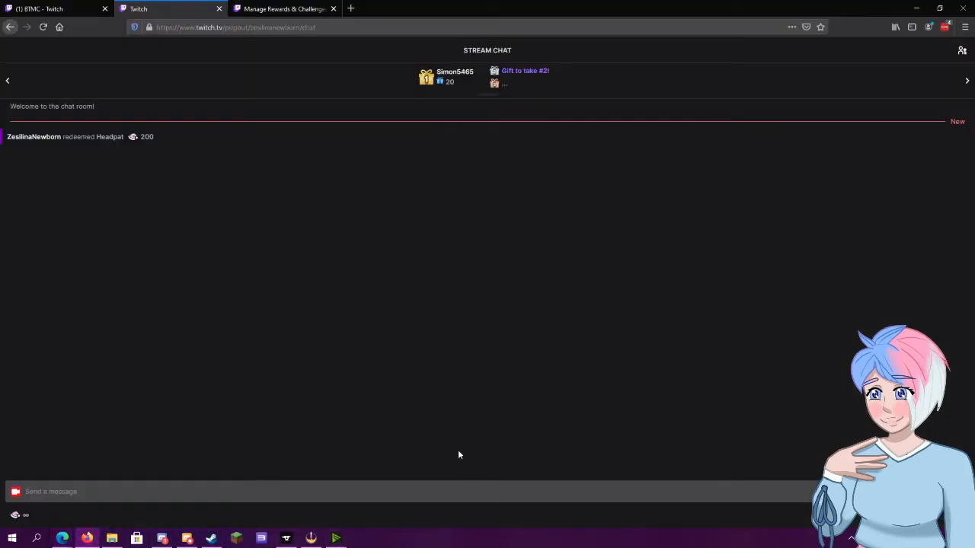
click(273, 6)
click(962, 50)
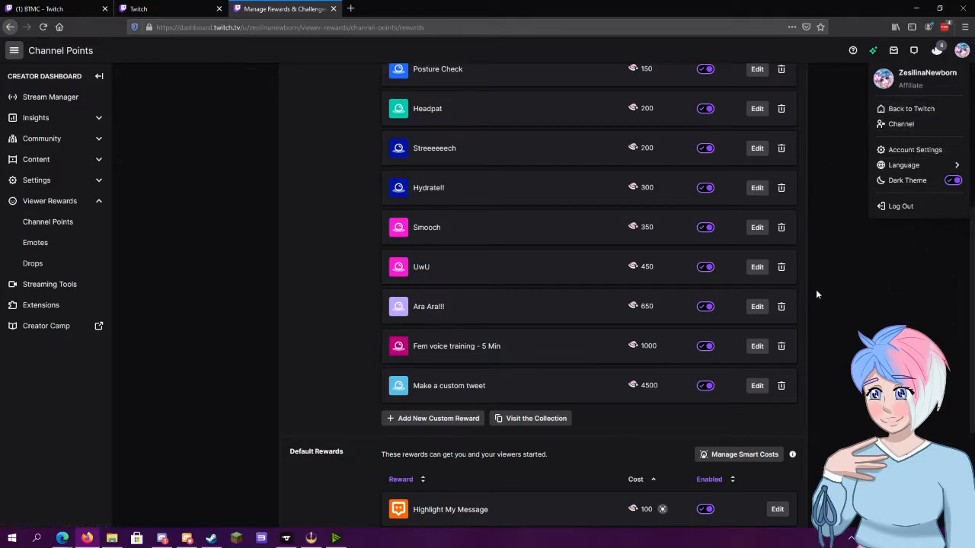
click(880, 255)
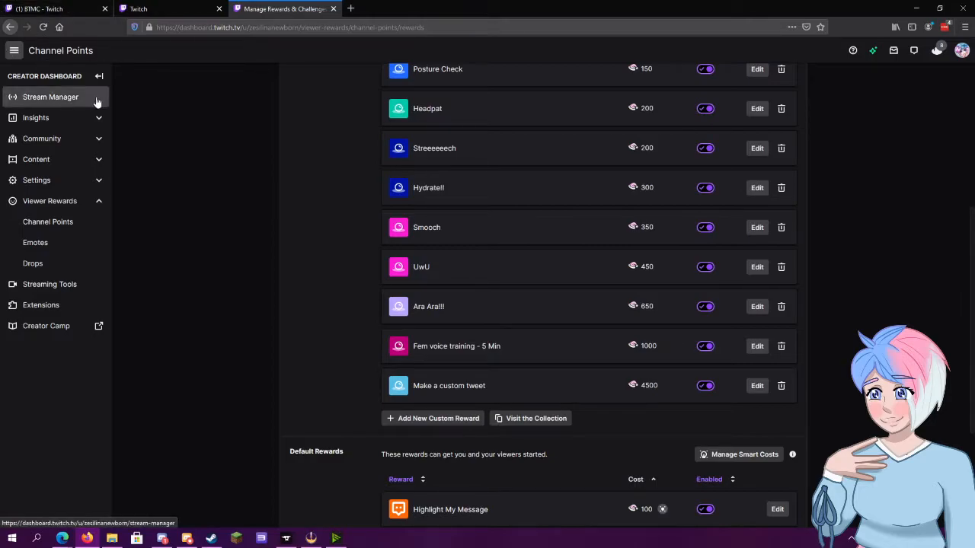
click(46, 223)
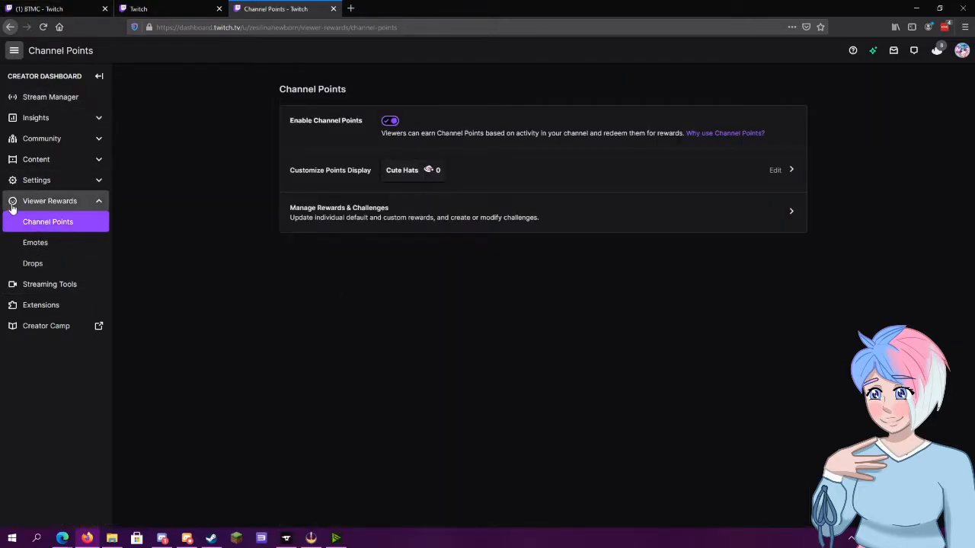
click(343, 214)
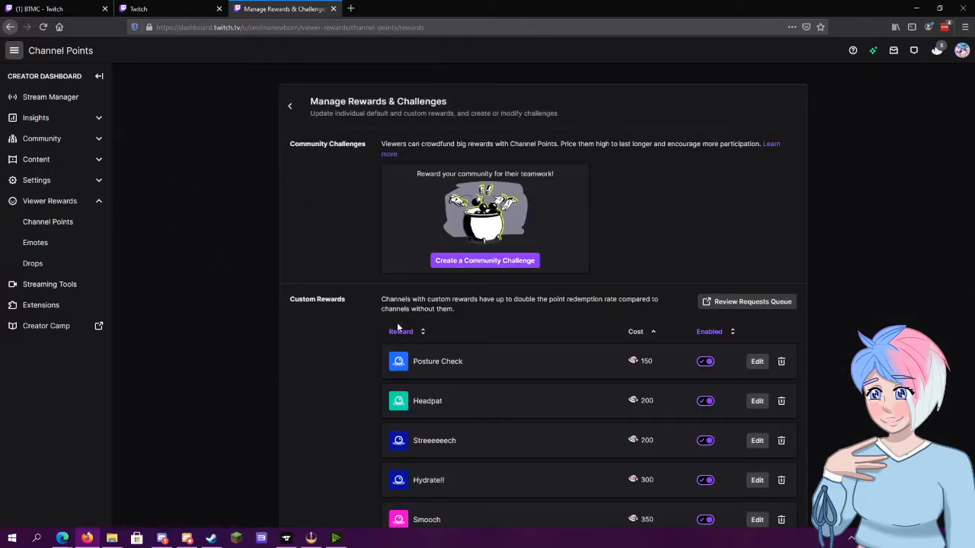
scroll(340, 341, down, 4)
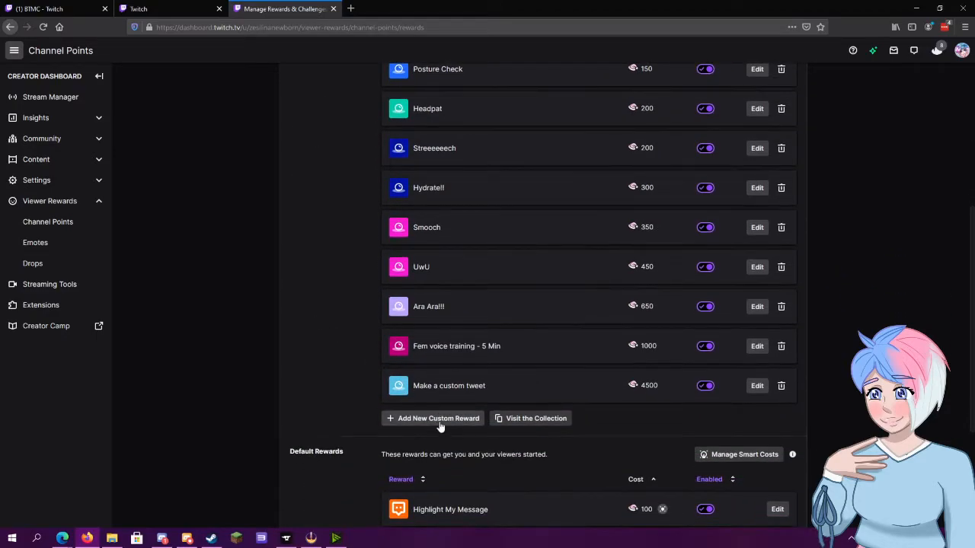
Create a custom reward named Headpats2 with a cost of 200 and the description "tutorial"
click(440, 419)
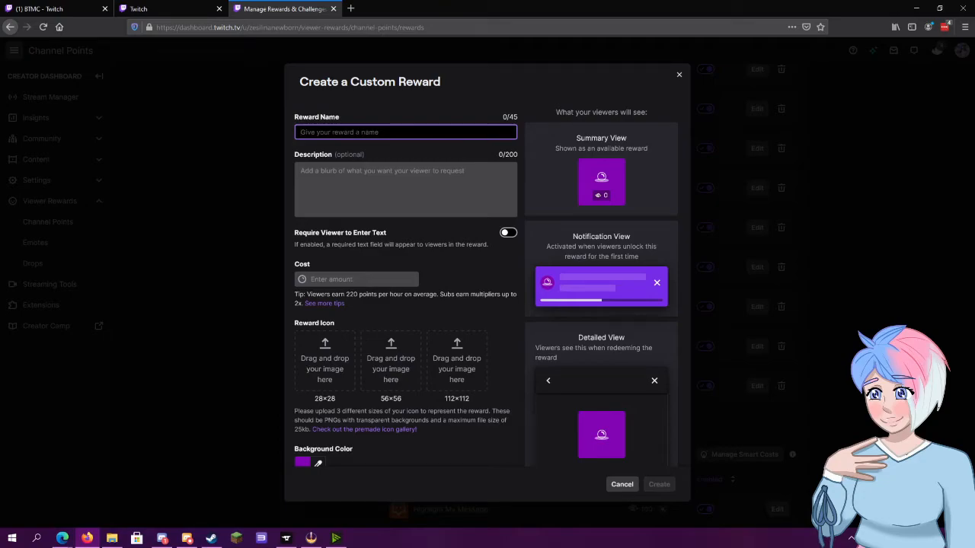
text(Headpoat)
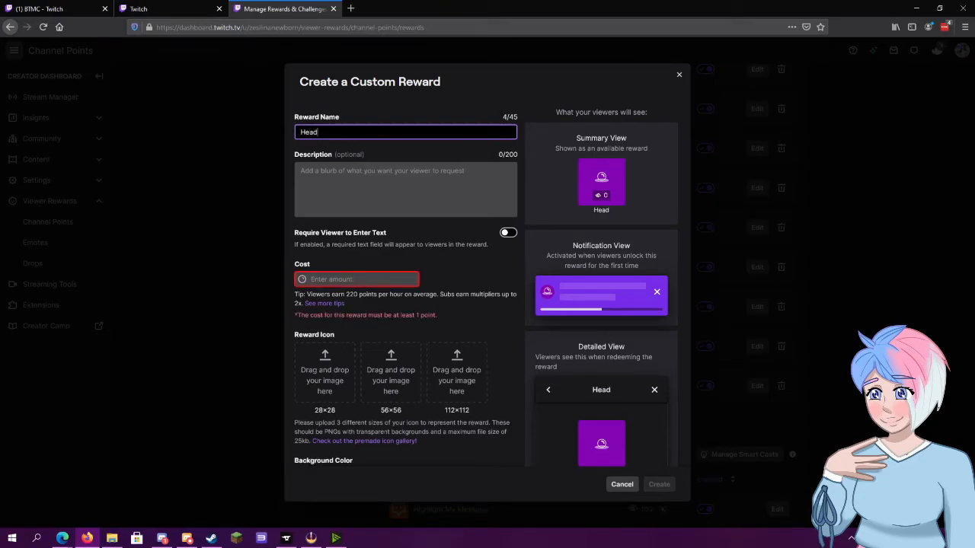
key(BackSpace)
key(BackSpace)
key(BackSpace)
text(ats2)
click(361, 279)
text(200)
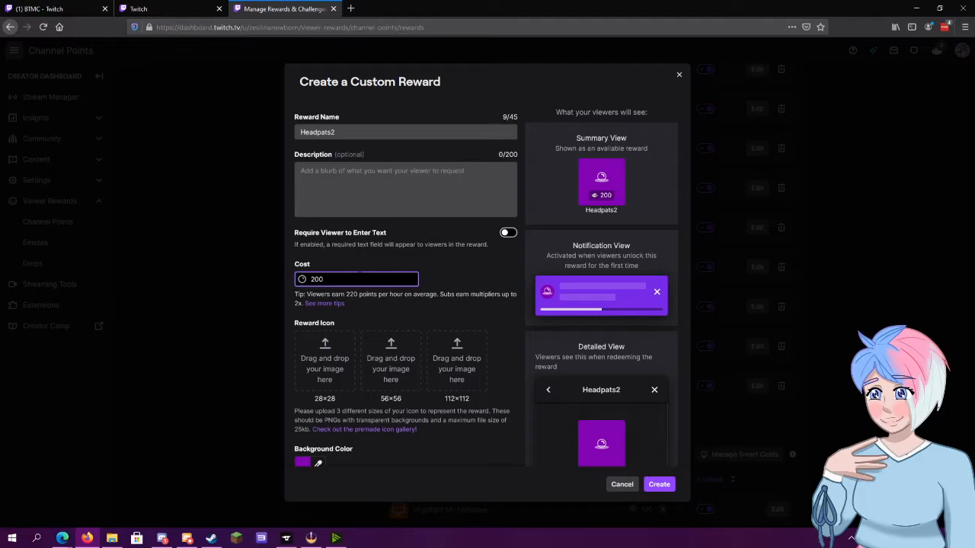
click(395, 205)
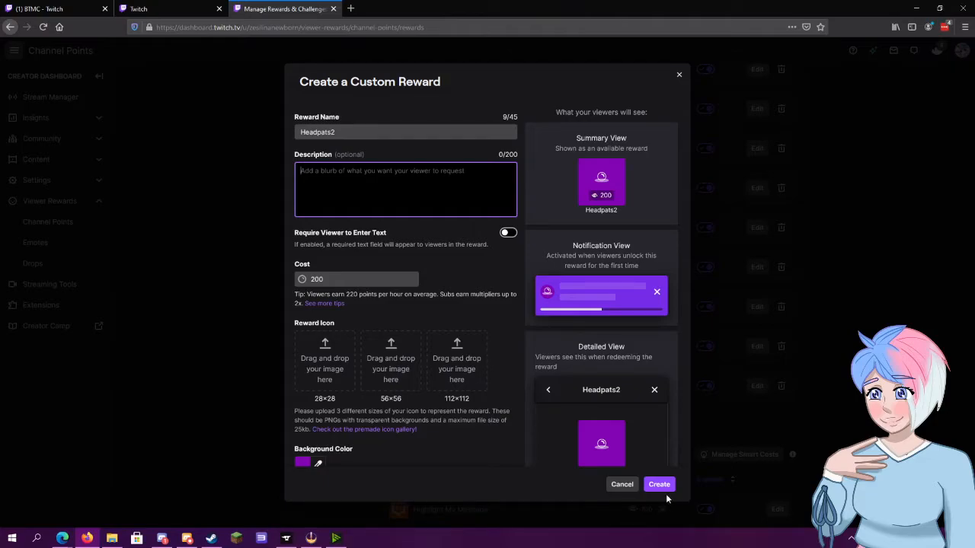
text(tutorial)
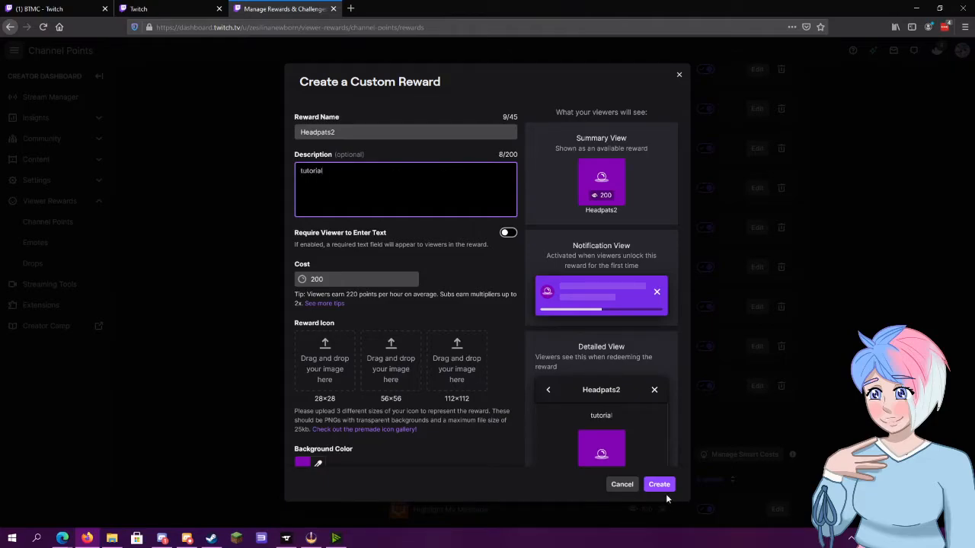
click(658, 486)
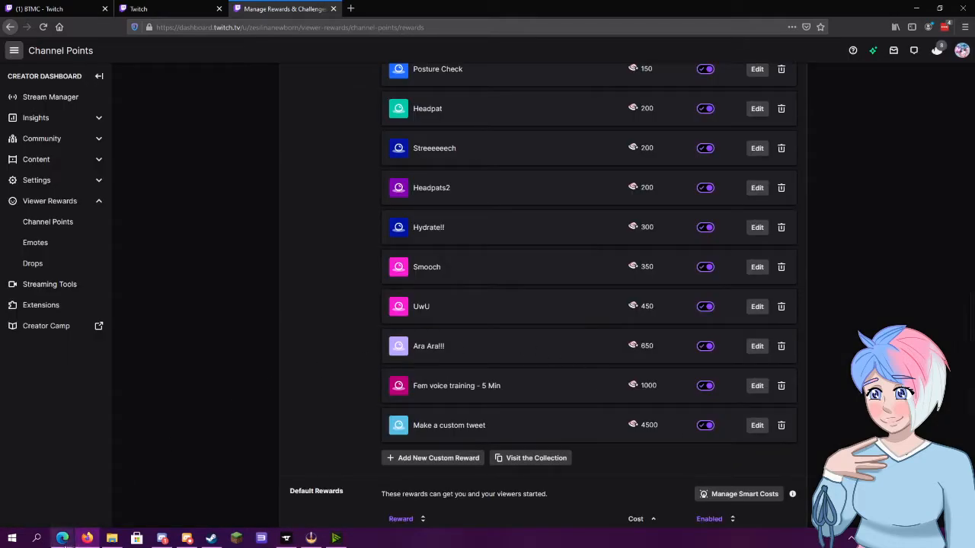
Switch back to Microsoft Edge, link the trigger to the Headpats2 reward, and open the trigger's image selection
click(62, 538)
click(193, 504)
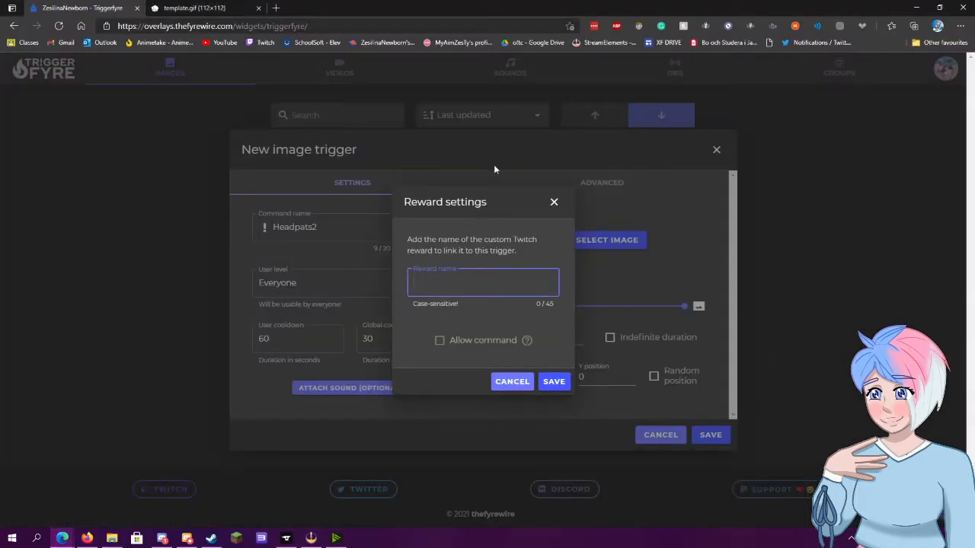
click(488, 283)
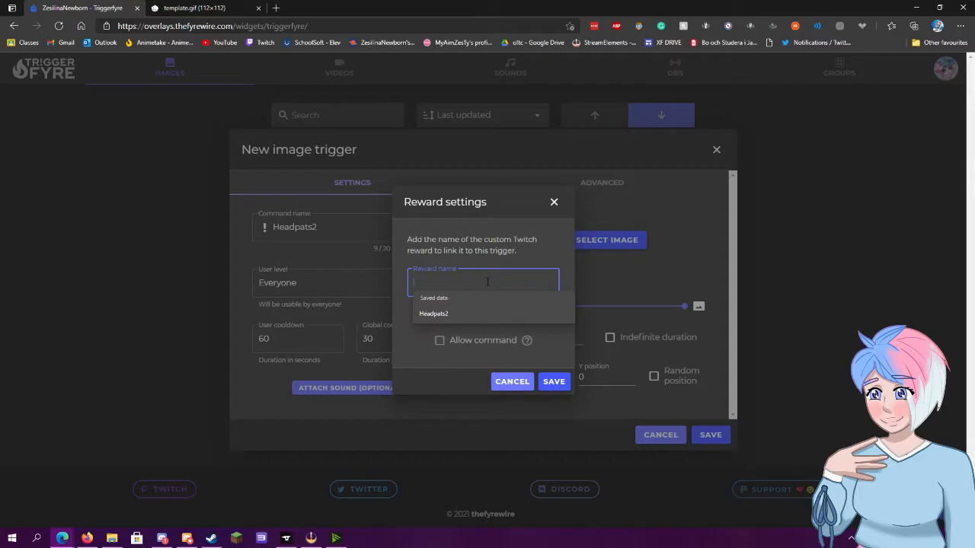
click(456, 314)
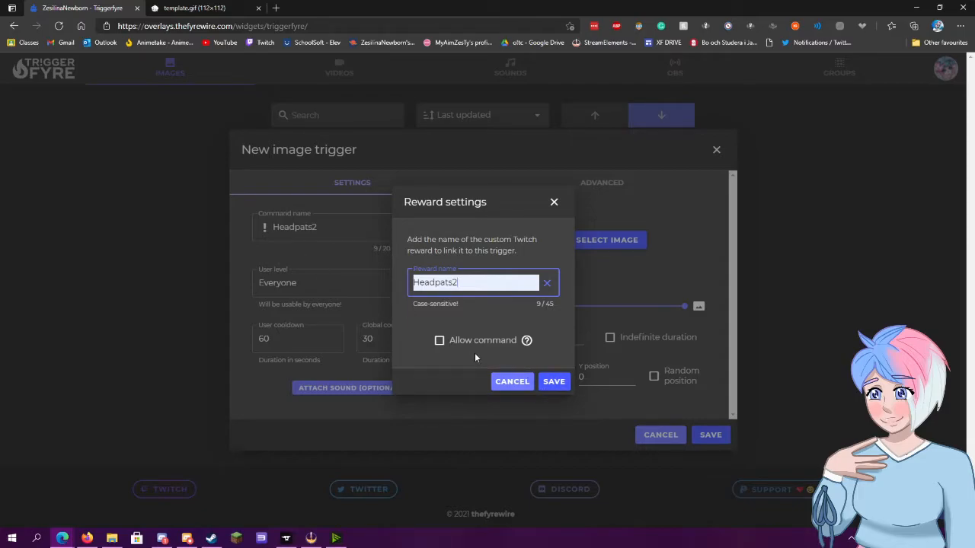
click(554, 381)
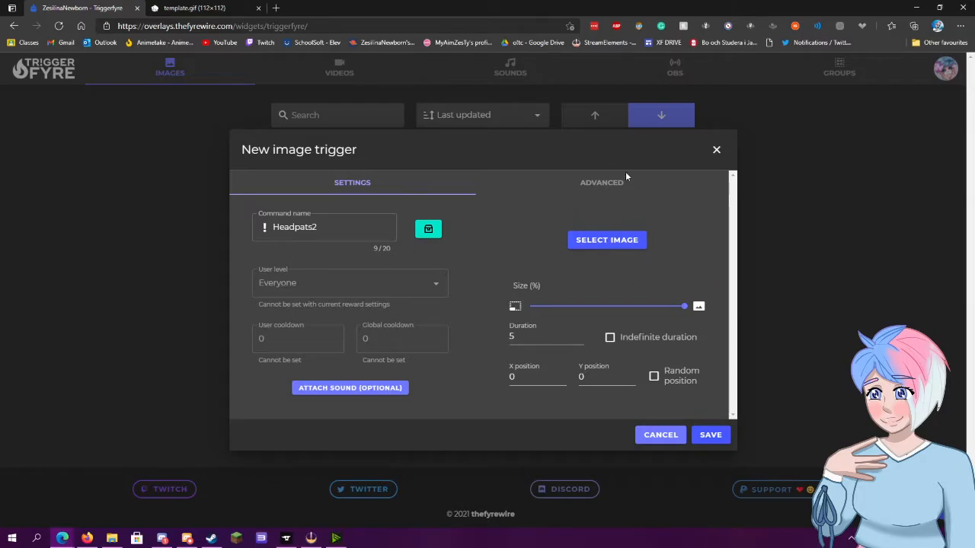
click(617, 248)
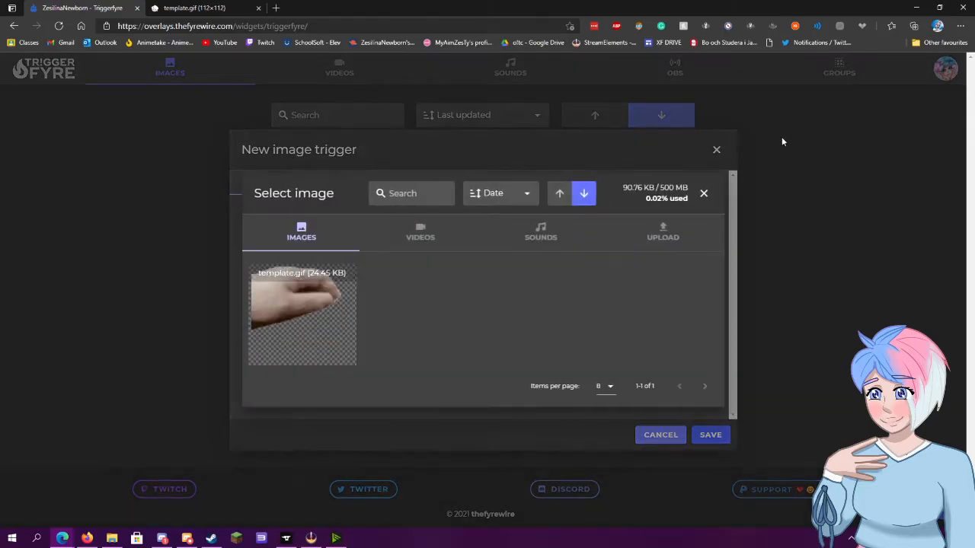
Try to upload template.gif from the Downloads folder to the image library
click(692, 233)
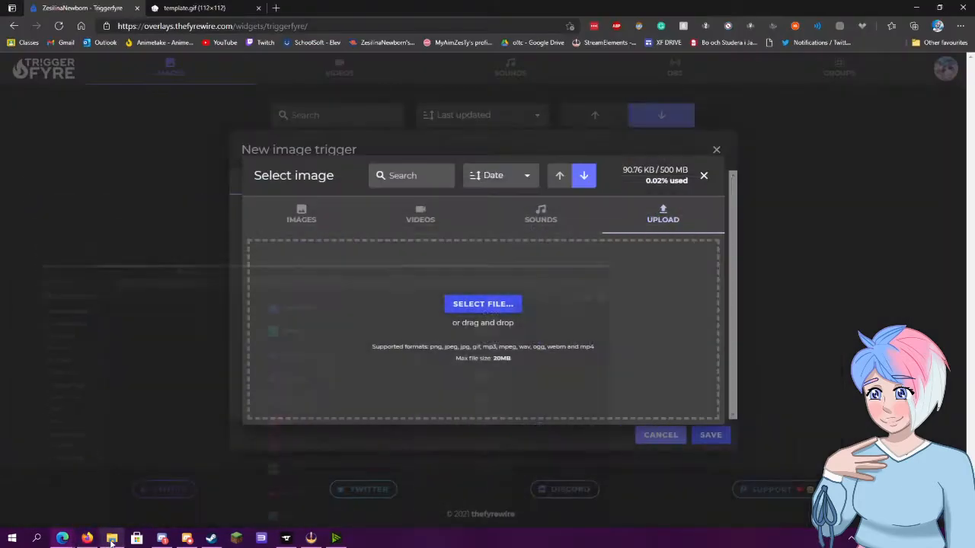
click(111, 539)
drag(486, 74, 739, 89)
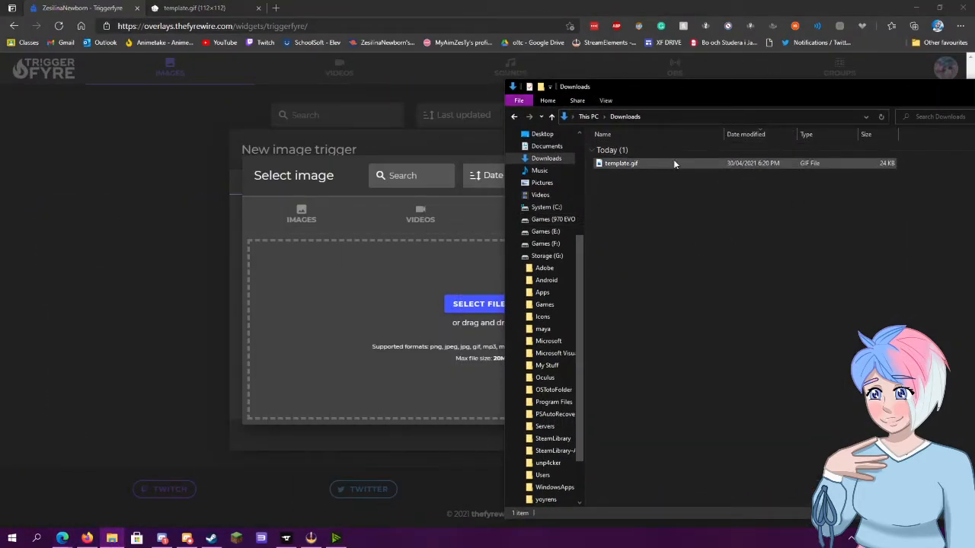
drag(673, 160, 313, 307)
drag(694, 164, 726, 170)
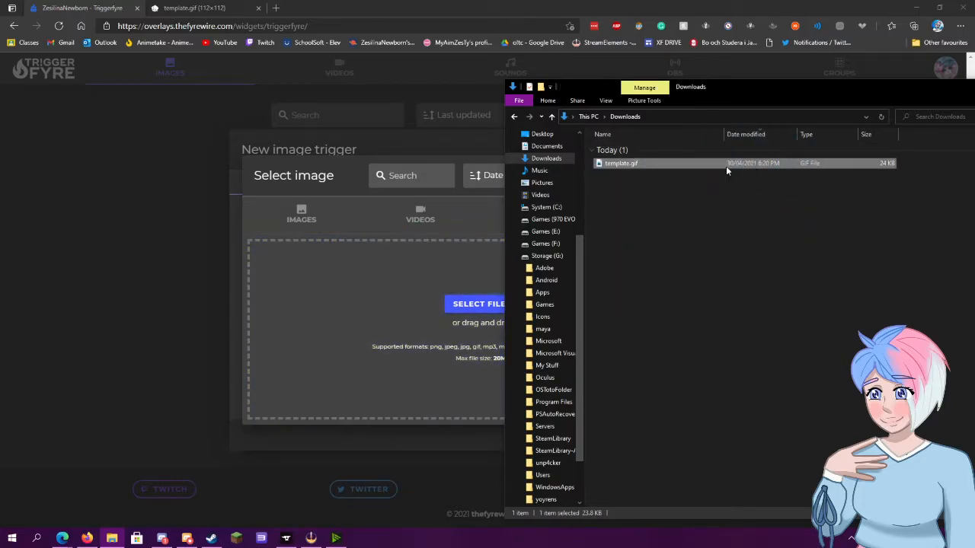
click(310, 228)
click(310, 228)
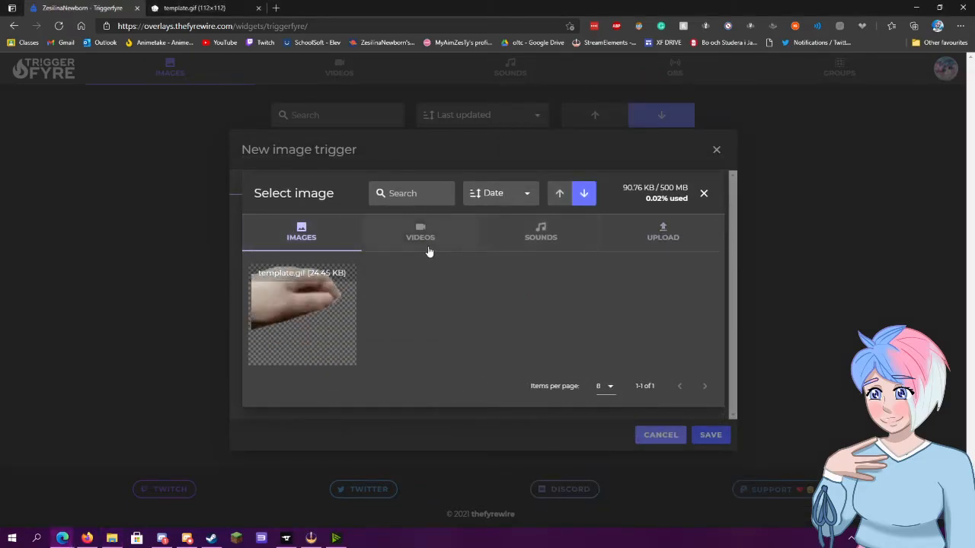
Use template.gif from the image library as the new trigger's image
mouse_move(281, 322)
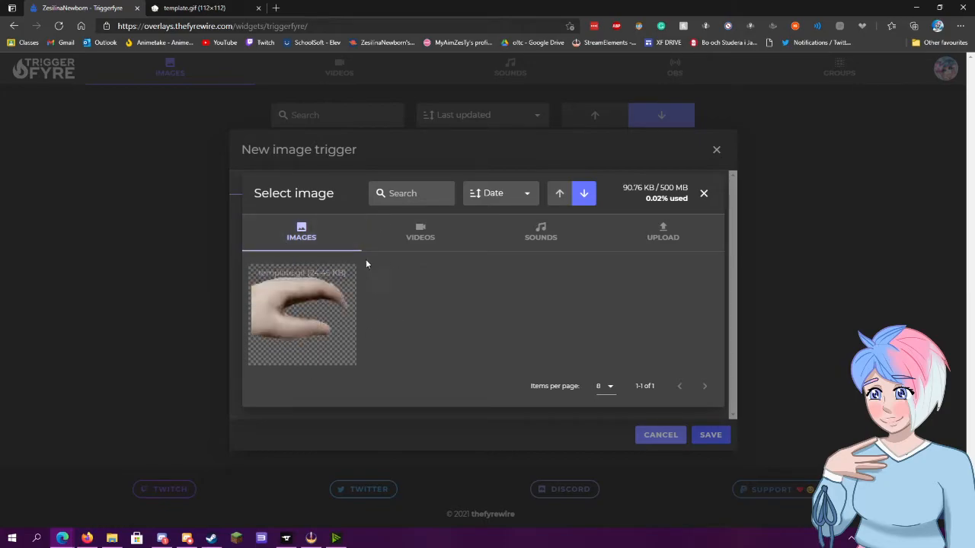
mouse_move(338, 284)
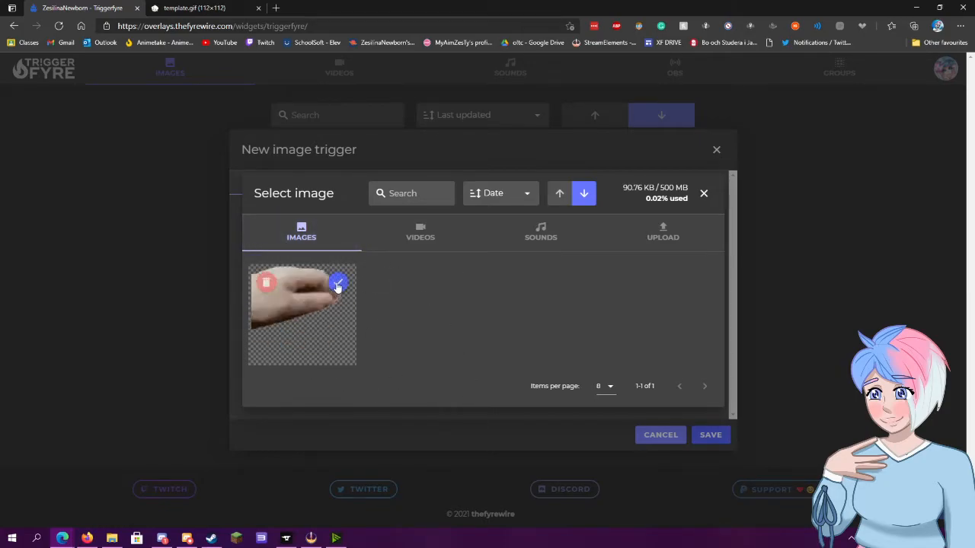
click(337, 284)
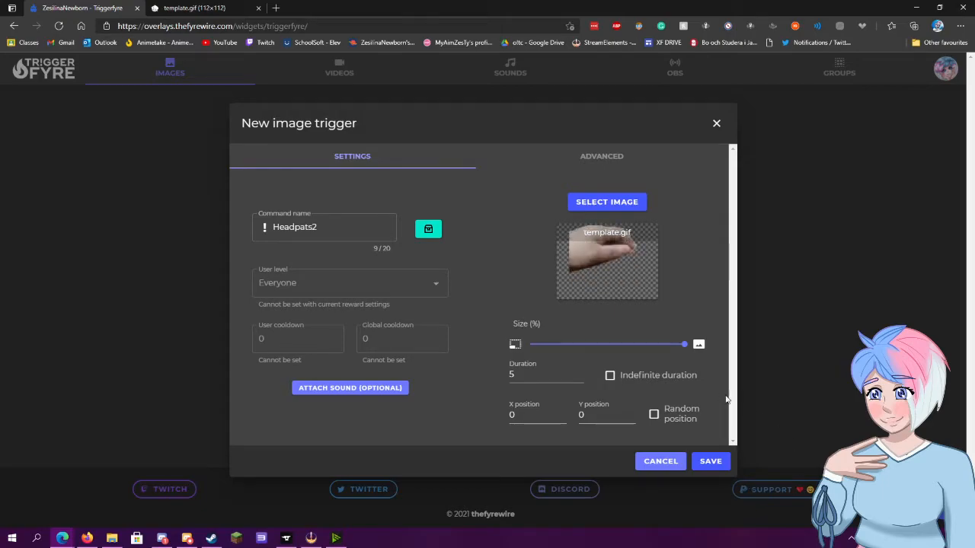
Save the new Headpats2 image trigger and copy the overlay link for use as a browser source
click(708, 462)
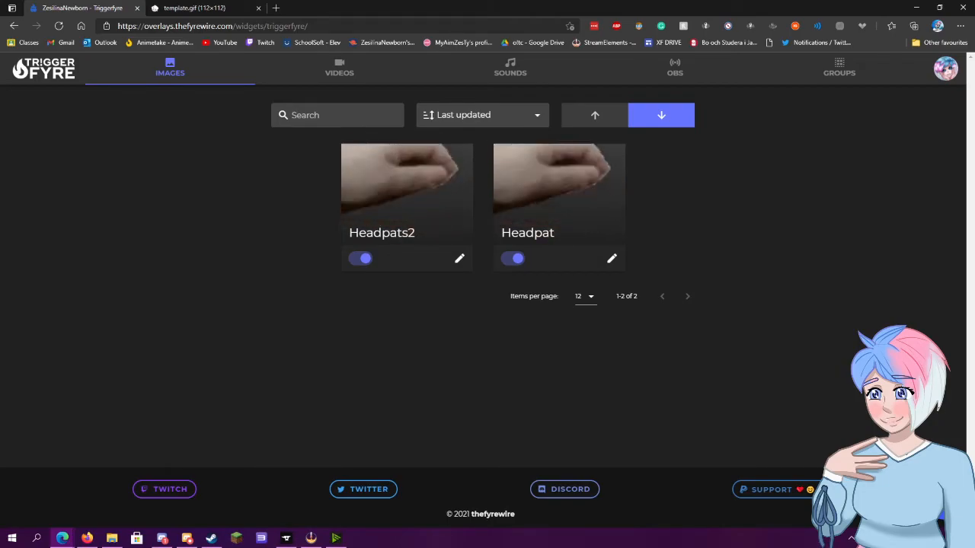
click(942, 509)
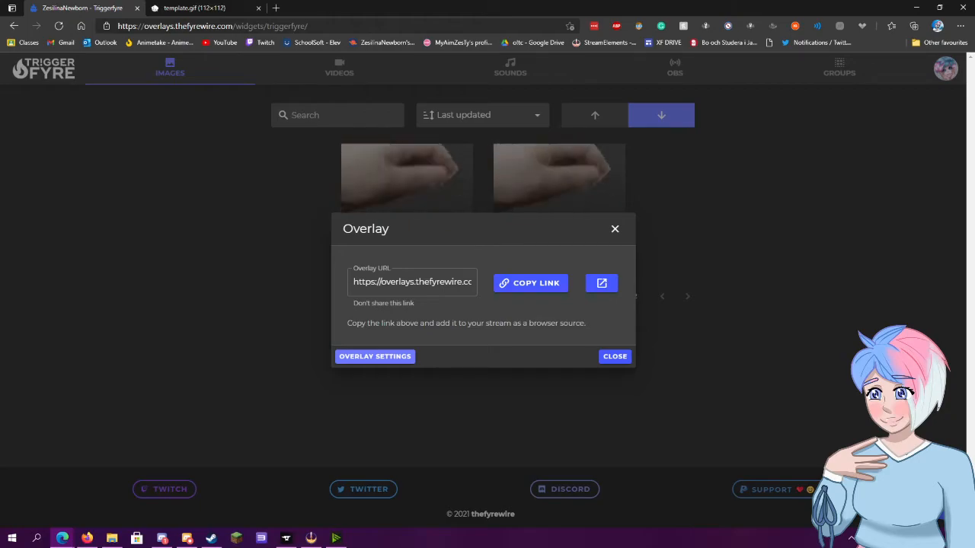
click(521, 284)
click(531, 294)
Switch to OBS Studio and add a new browser source named TriggerFyre Trigger to the Games scene
key(alt+Tab)
drag(759, 149, 488, 5)
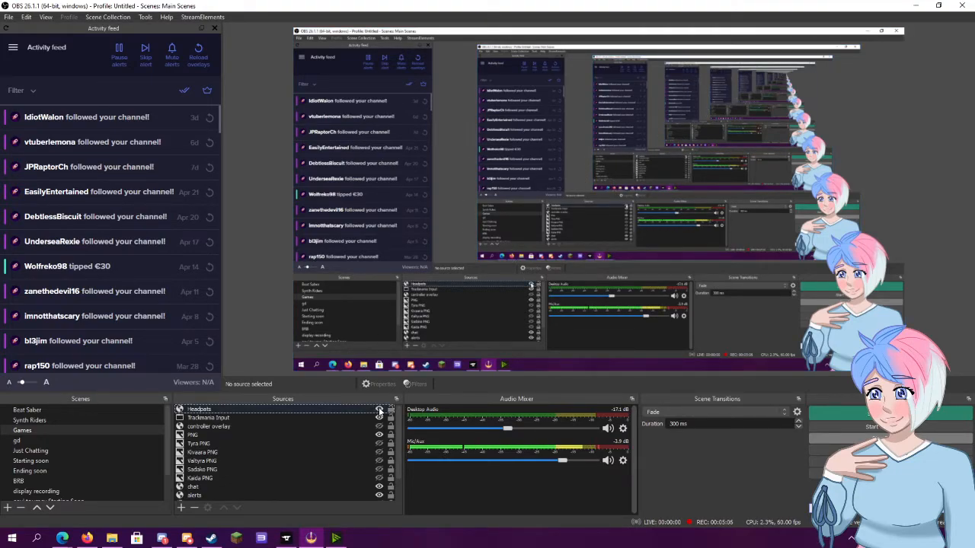
click(181, 508)
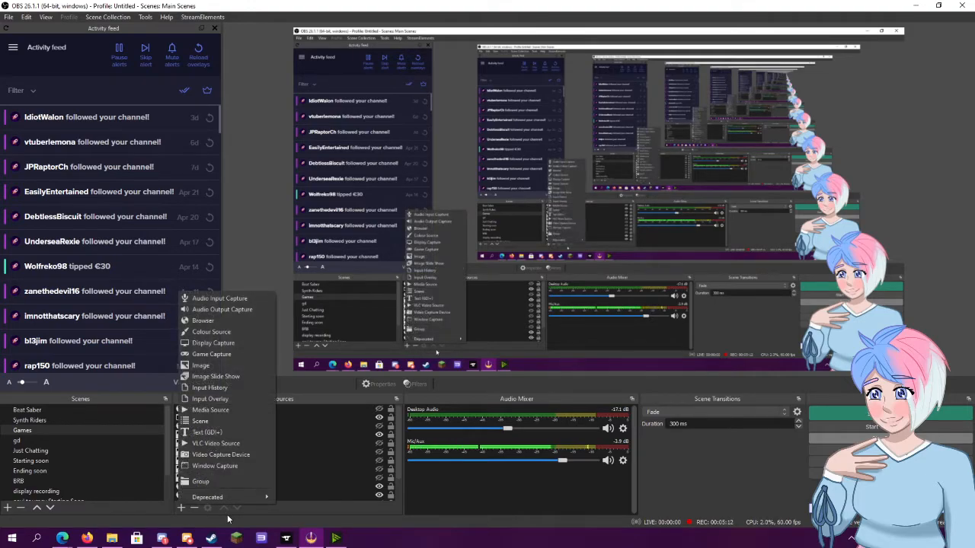
click(209, 323)
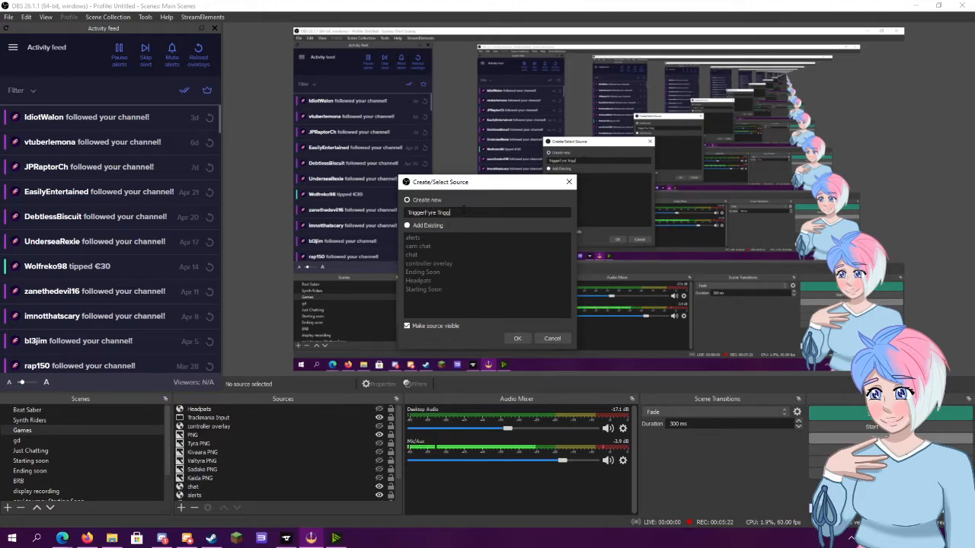
key(Return)
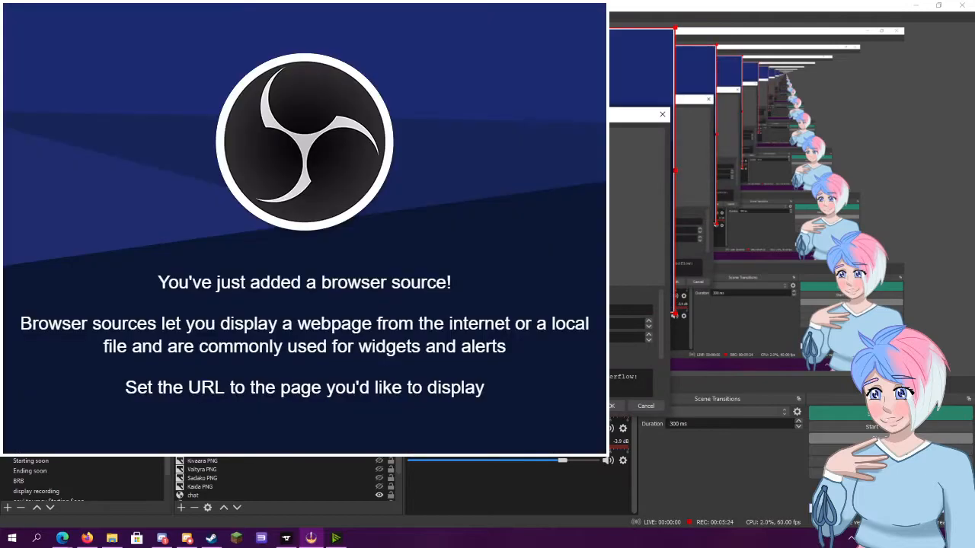
Paste the private overlay link as the browser source's URL and set its size to 1280 by 720
drag(489, 114, 794, 144)
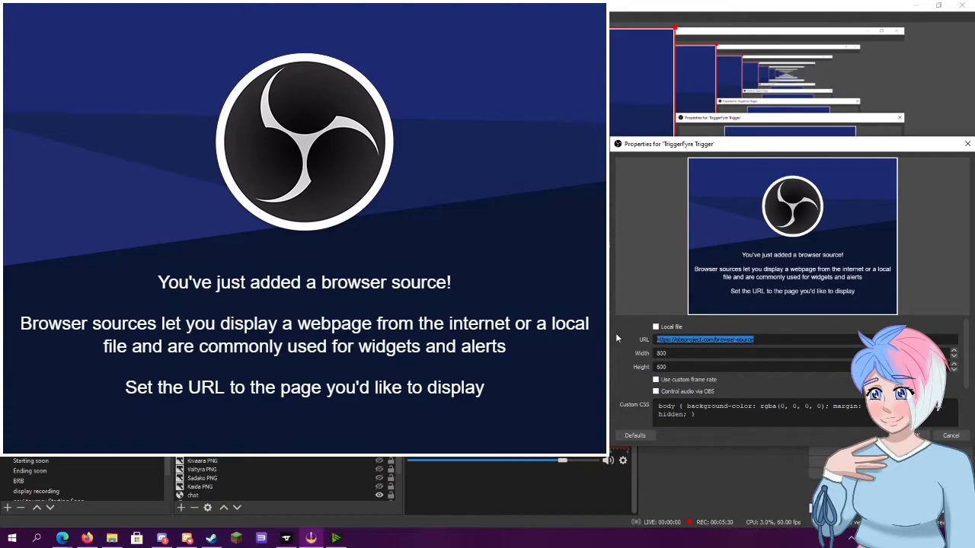
key(ctrl+v)
key(Tab)
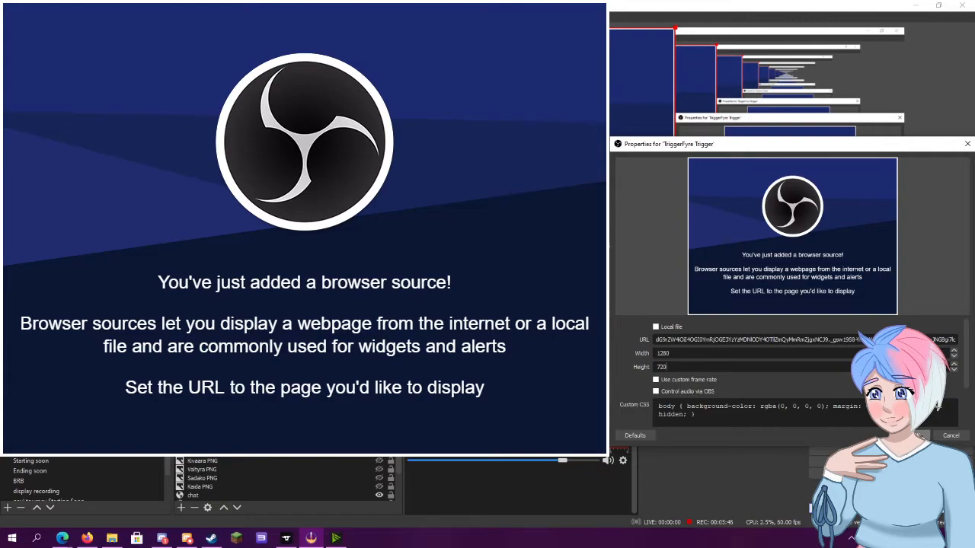
click(922, 435)
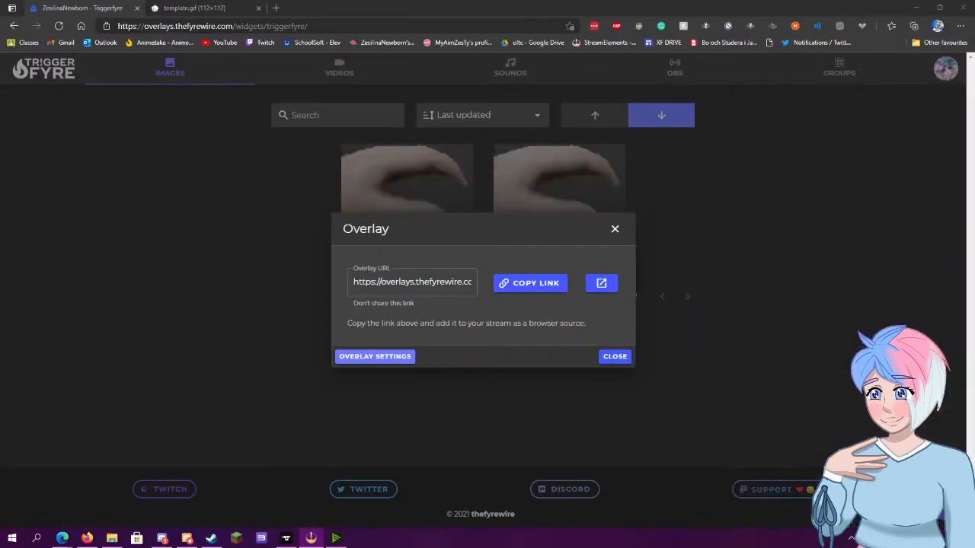
Close the Overlay dialog in Microsoft Edge, switch to the Twitch stream chat in Firefox and redeem Headpats2 as a test
click(614, 231)
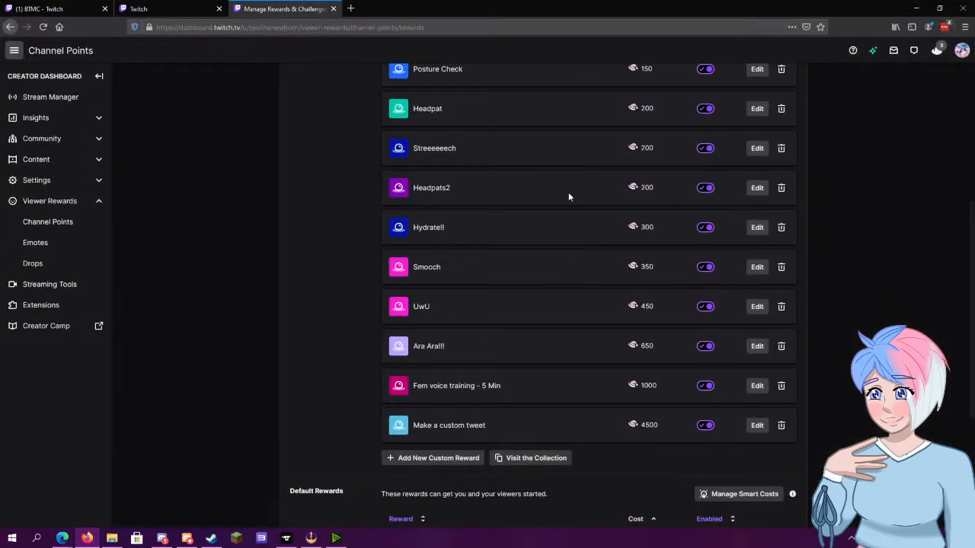
click(168, 8)
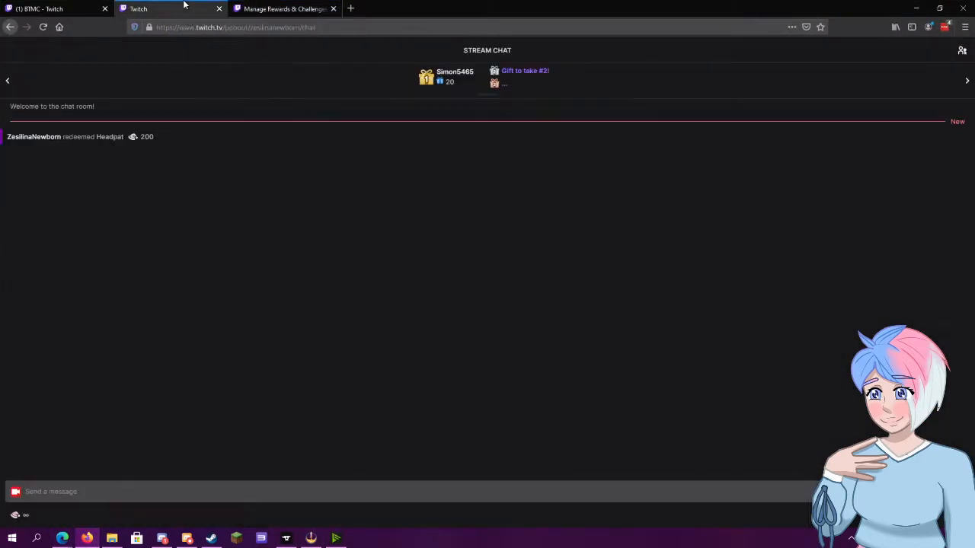
click(15, 515)
click(27, 400)
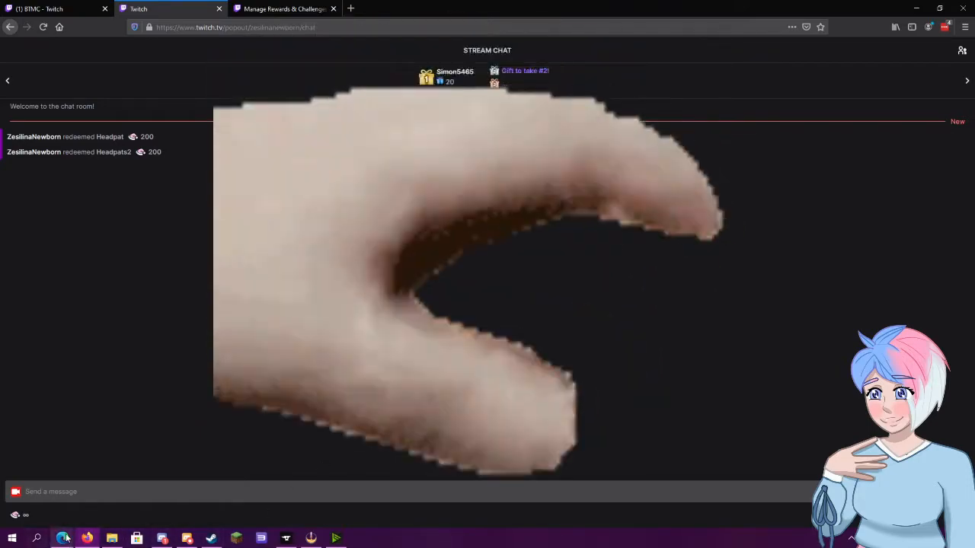
mouse_move(62, 538)
click(152, 495)
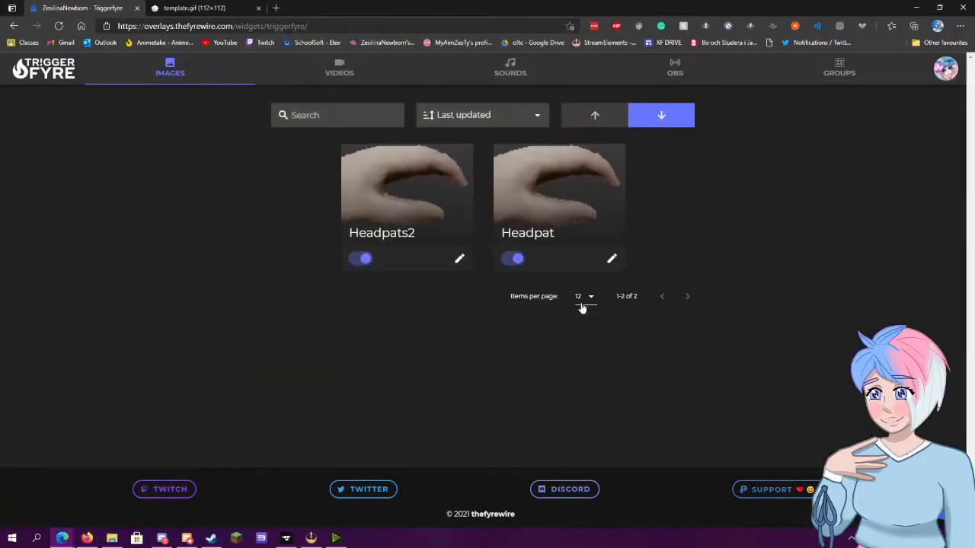
click(456, 258)
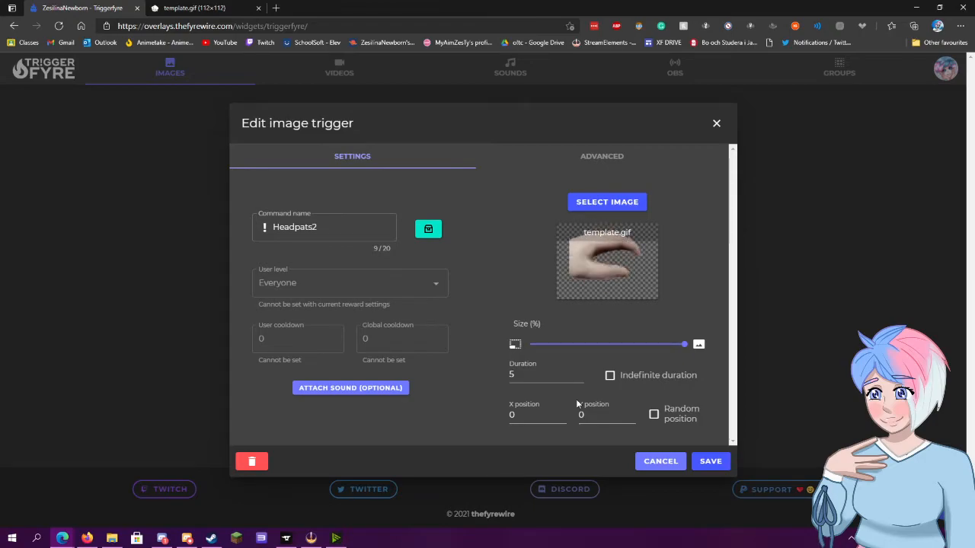
click(714, 124)
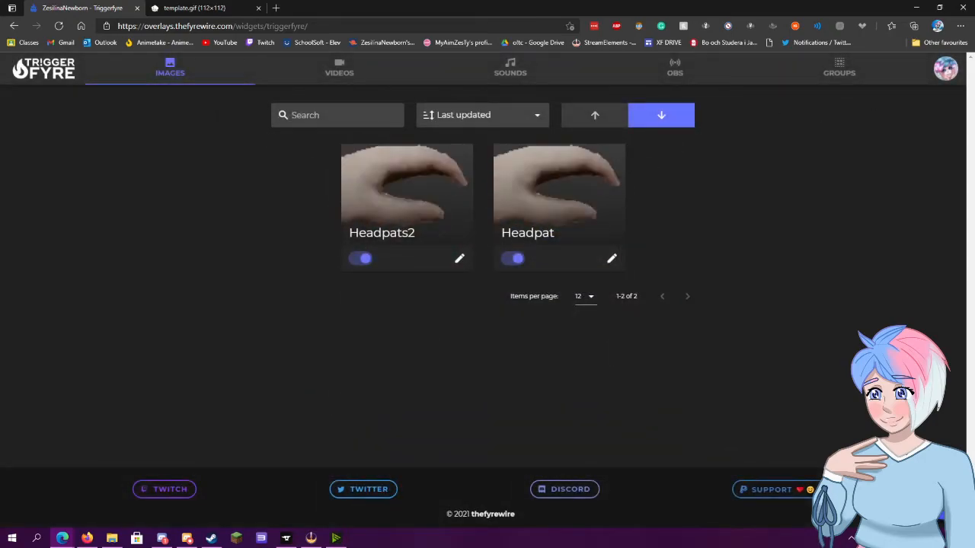
Switch to OBS Studio and look through the audio filters available for the TriggerFyre Trigger source
drag(974, 9, 480, 1)
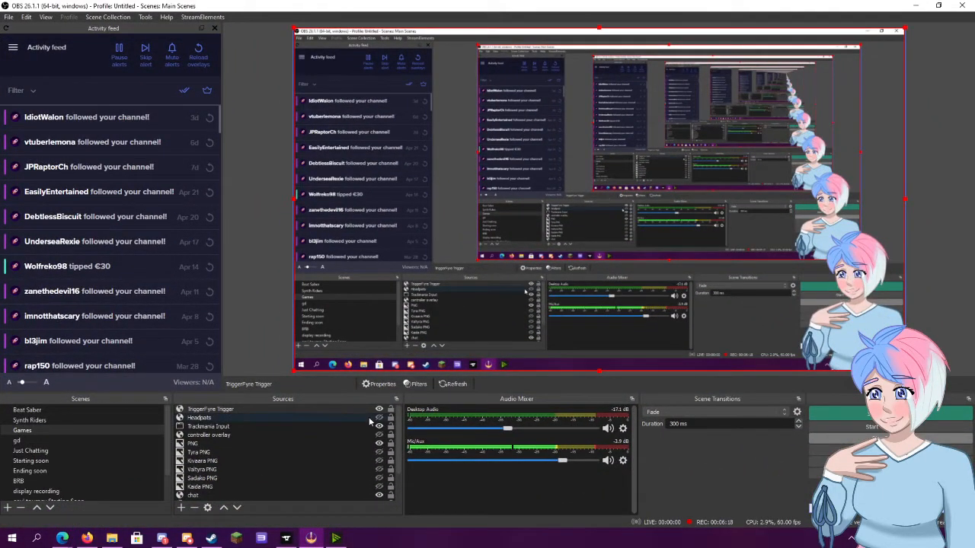
right_click(247, 407)
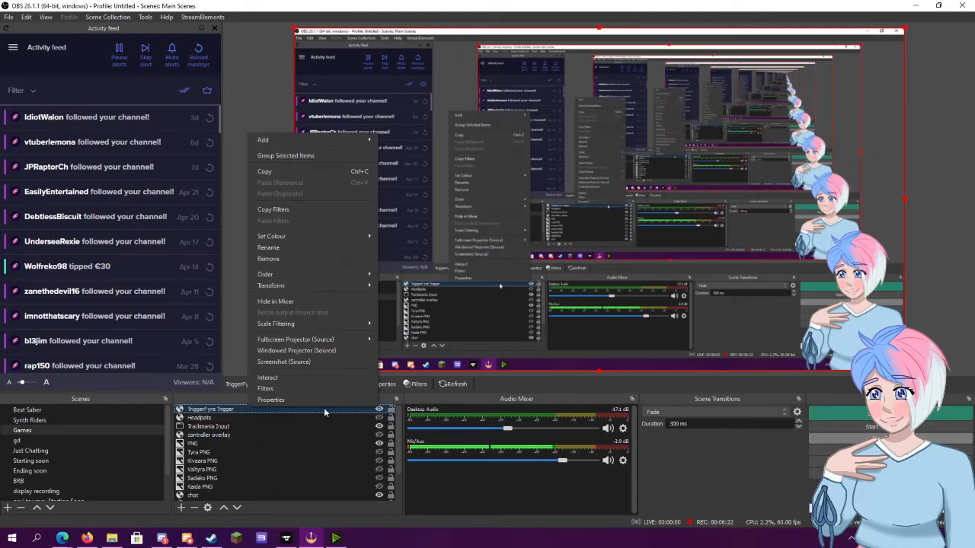
click(267, 390)
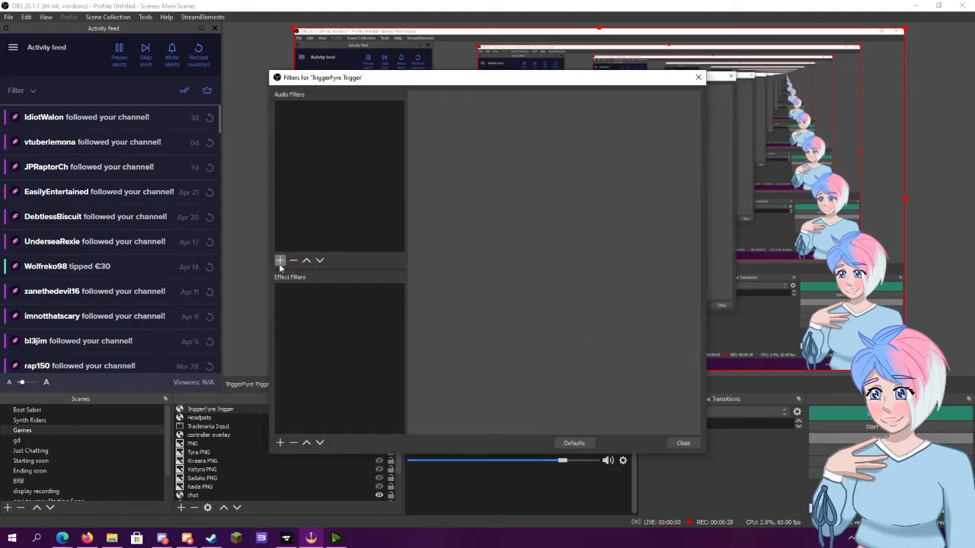
click(280, 261)
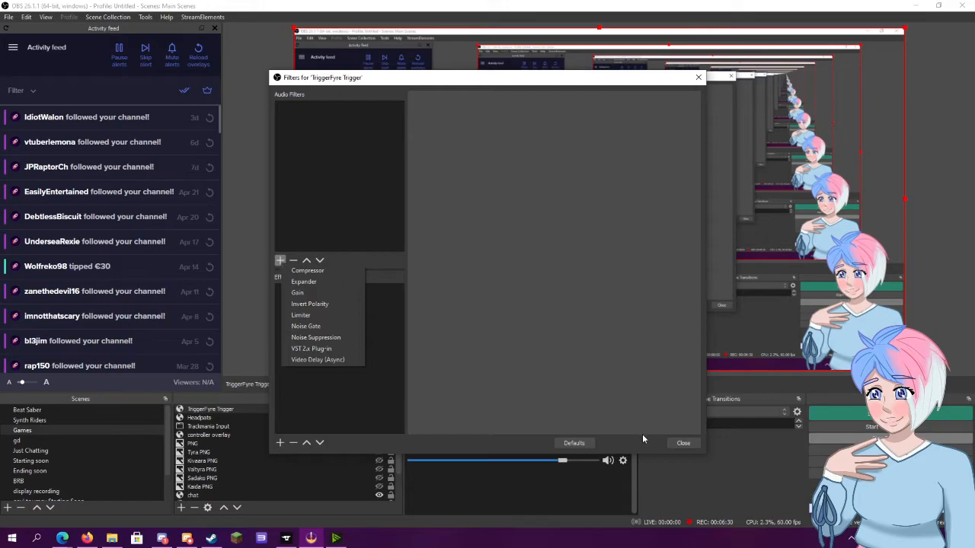
click(683, 442)
Flip the TriggerFyre Trigger source horizontally and move the OBS window out of the way
right_click(253, 415)
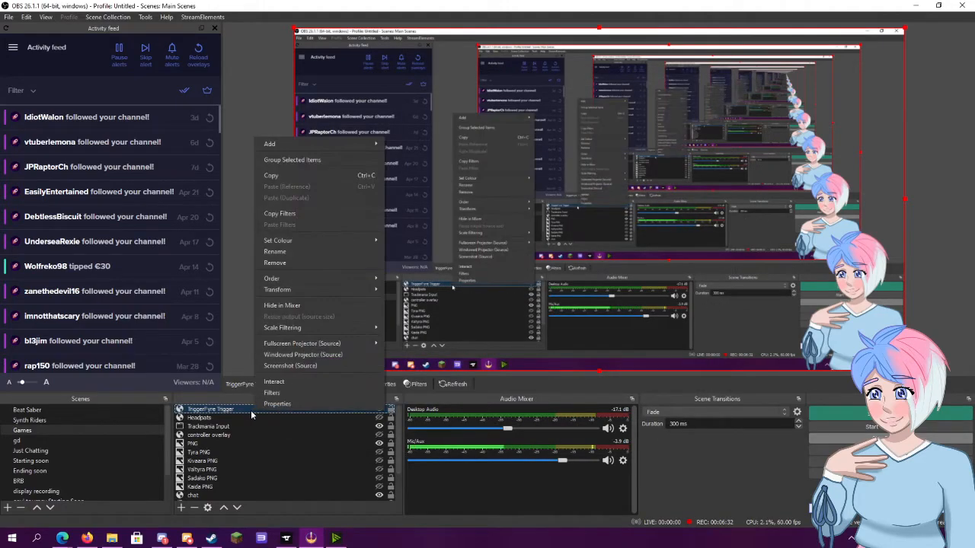
mouse_move(290, 290)
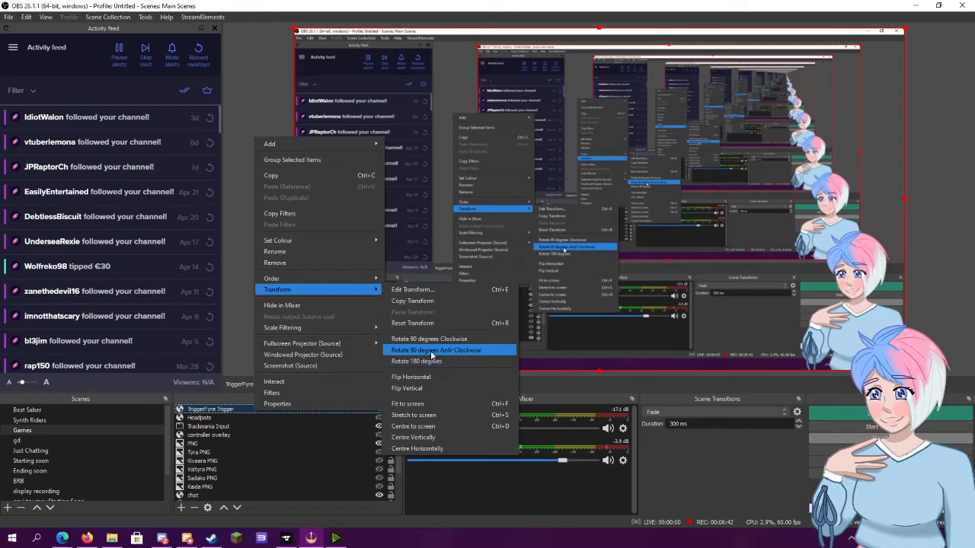
click(524, 4)
drag(601, 7, 974, 30)
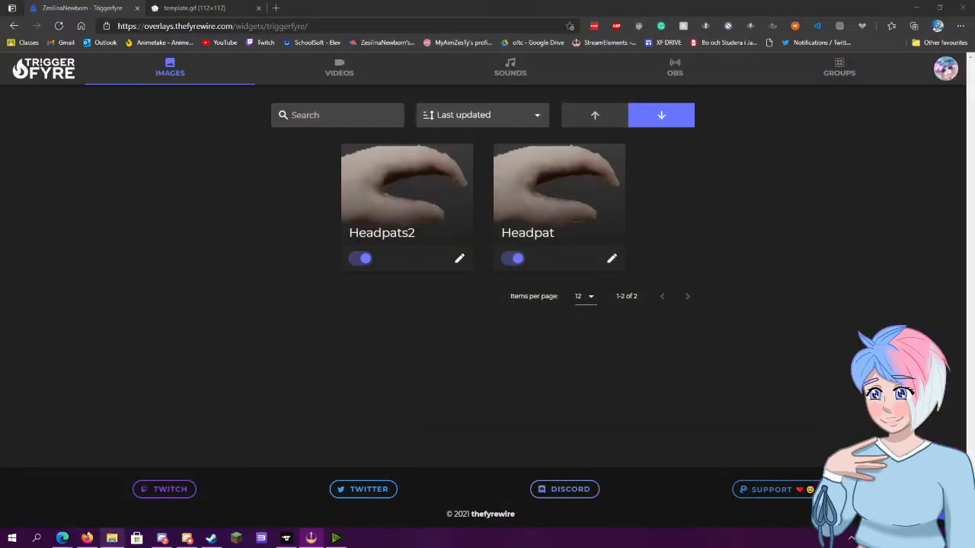
Switch to Firefox and redeem Headpats2 in the stream chat to test the flipped image
click(86, 538)
click(14, 517)
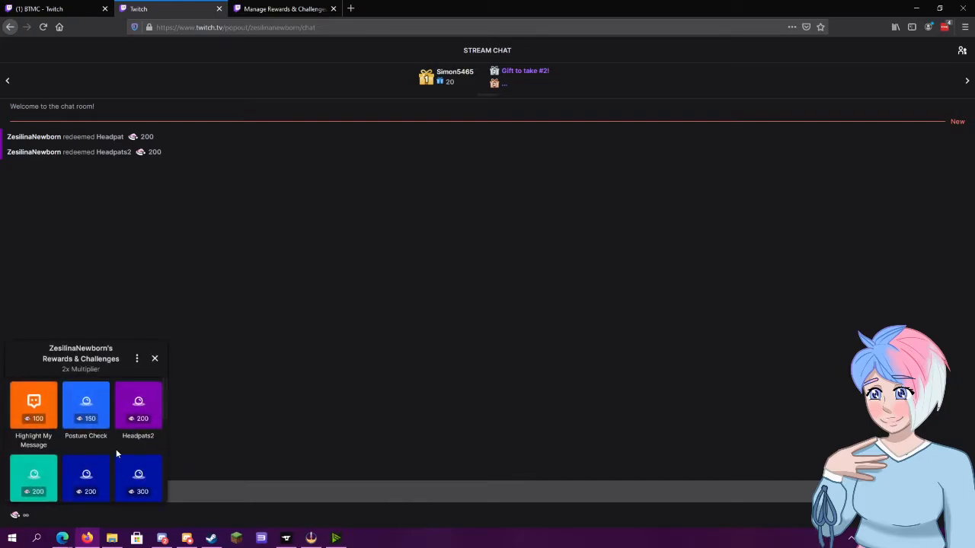
click(143, 435)
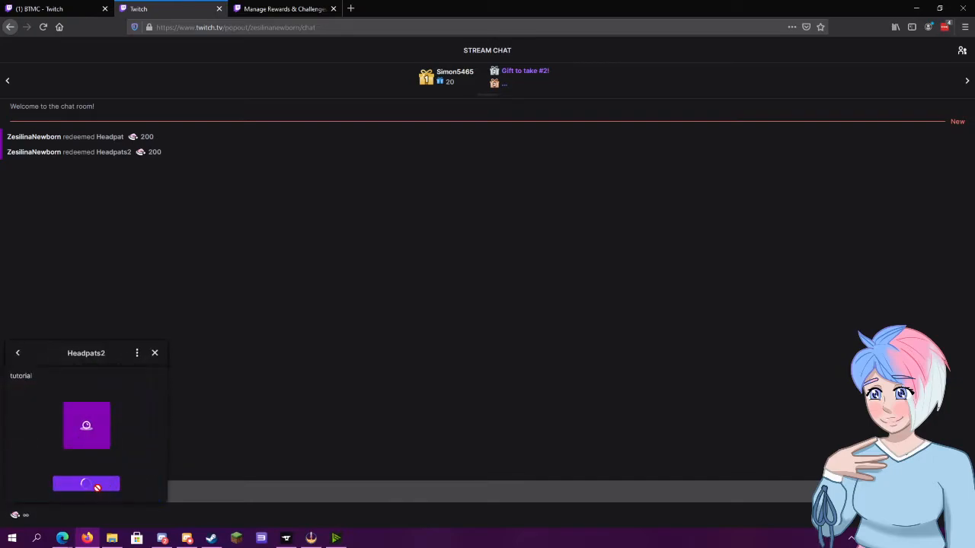
click(96, 484)
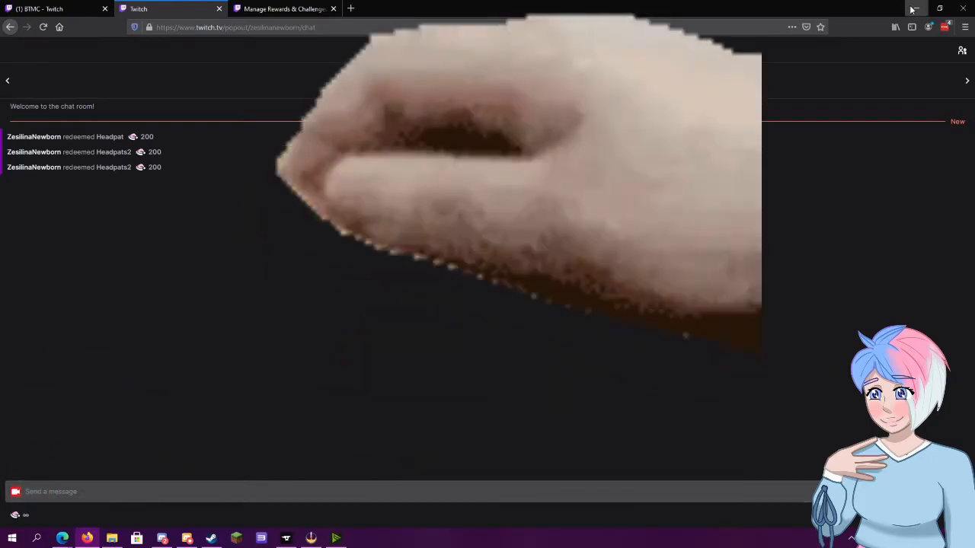
In Microsoft Edge, reduce the Headpats2 trigger's image to about a quarter size, set X position -100 and Y position 45, and save
click(916, 9)
click(600, 258)
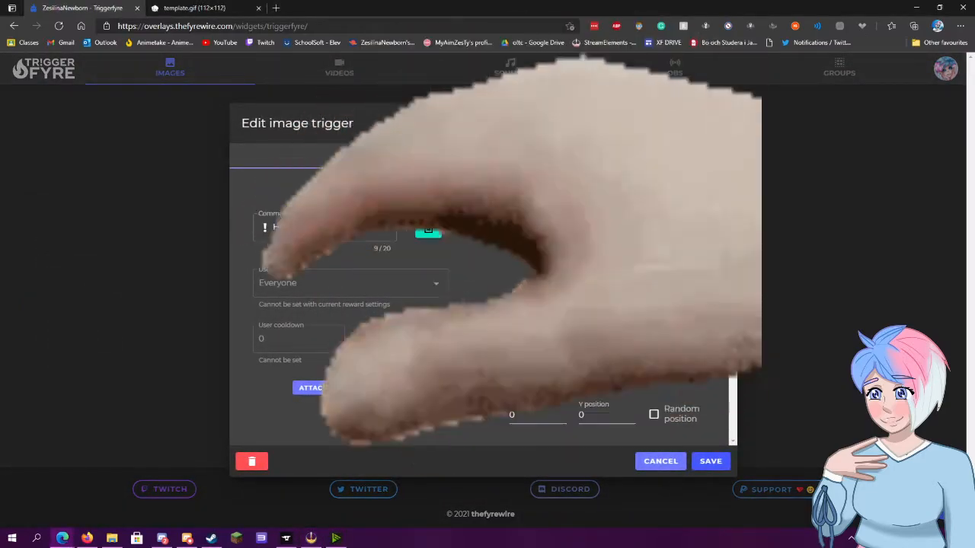
drag(685, 344, 568, 346)
click(531, 415)
text(-100)
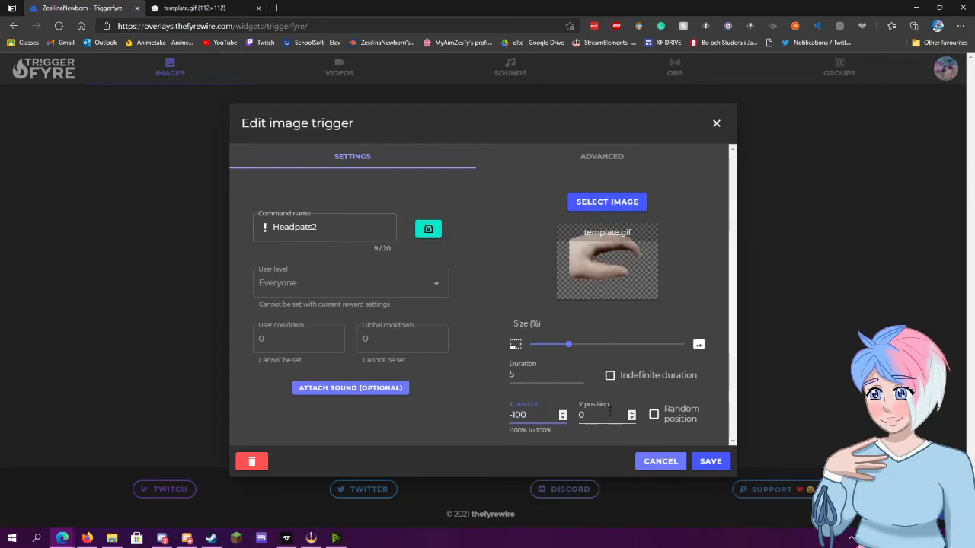
click(573, 414)
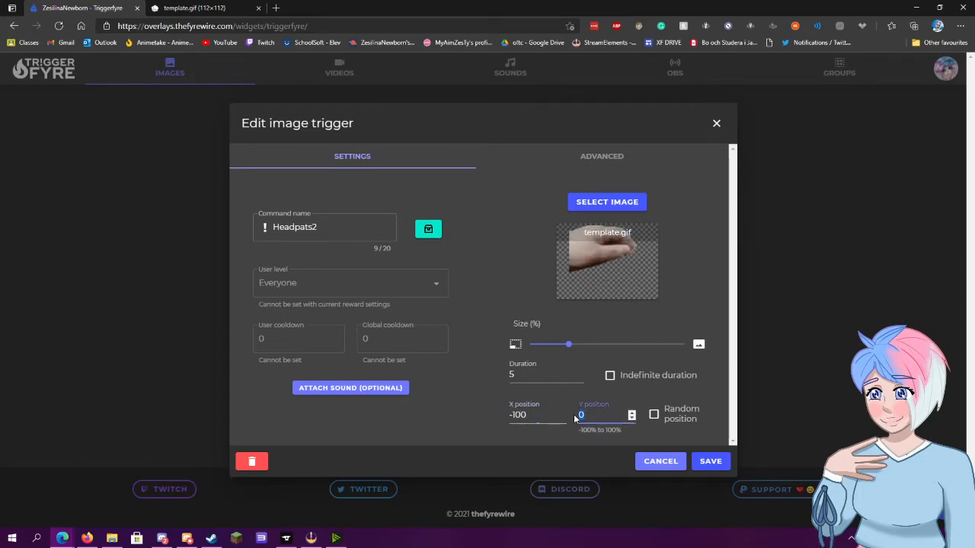
text(45)
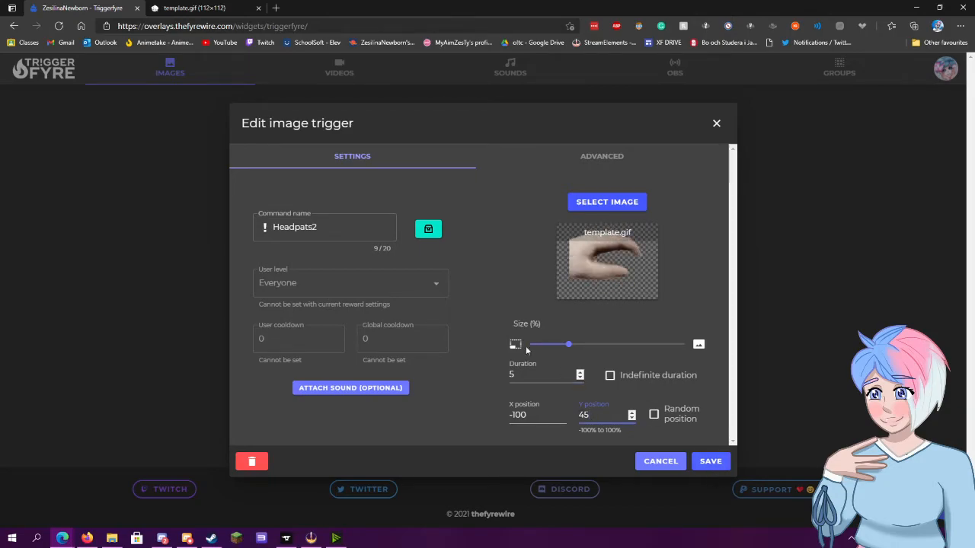
click(712, 466)
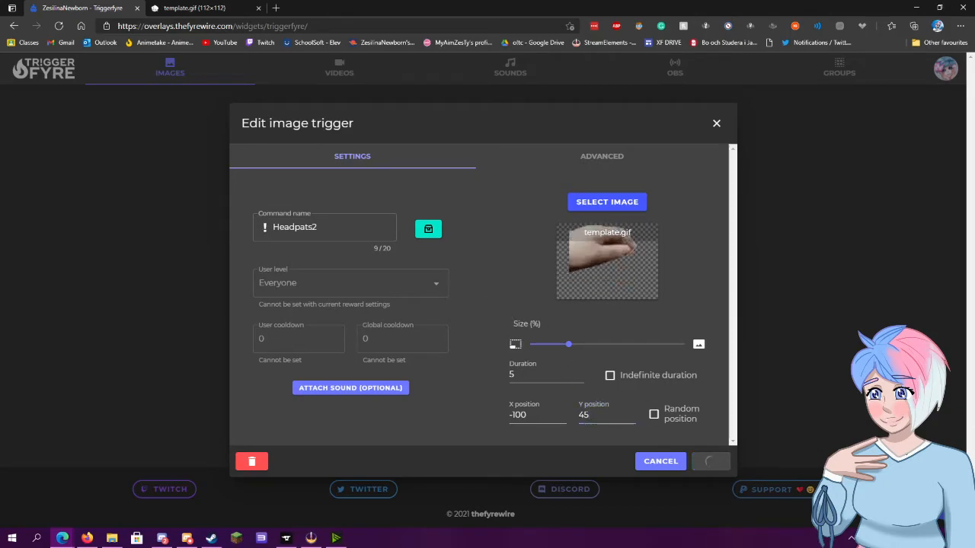
Return to the stream chat in Firefox and redeem Headpats2 to test the image's new size and position
click(87, 539)
click(15, 515)
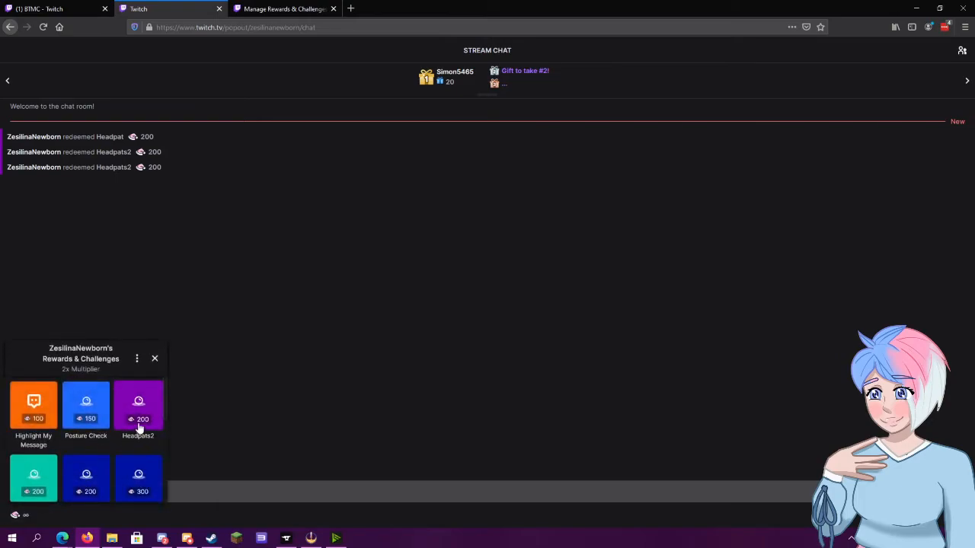
click(139, 419)
click(86, 485)
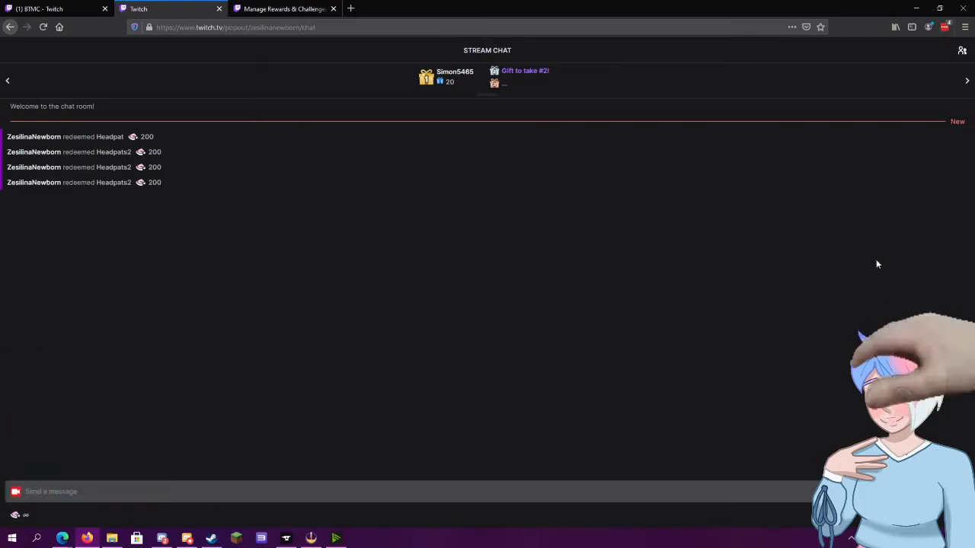